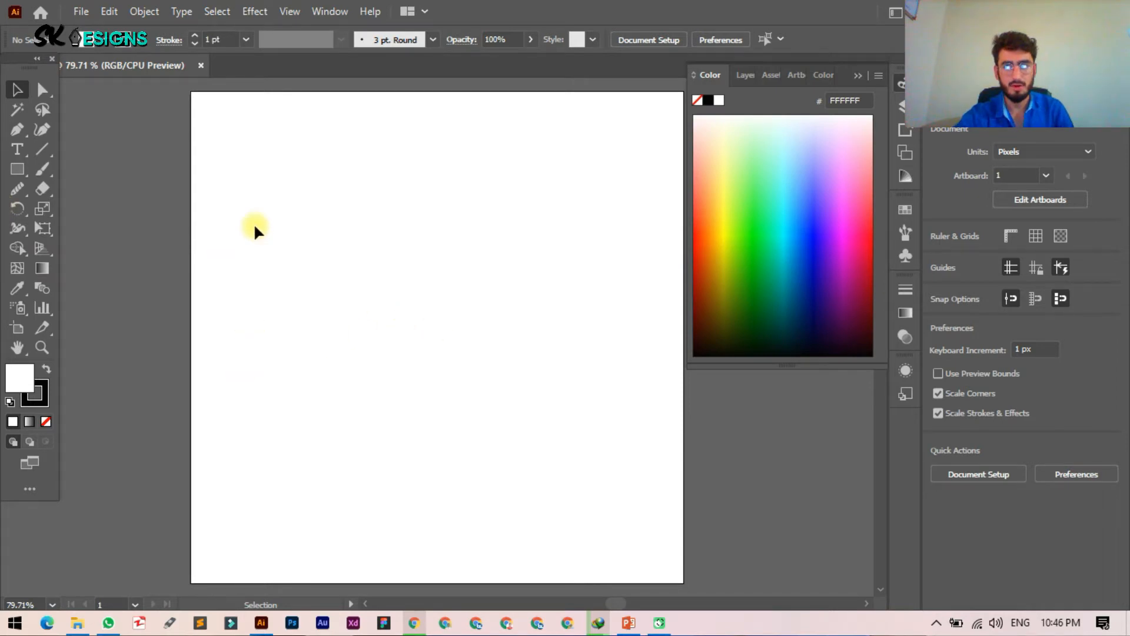
Draw a rectangle about 279 by 139 px in the artboard's upper half and fill it with red FF0000
right_click(20, 170)
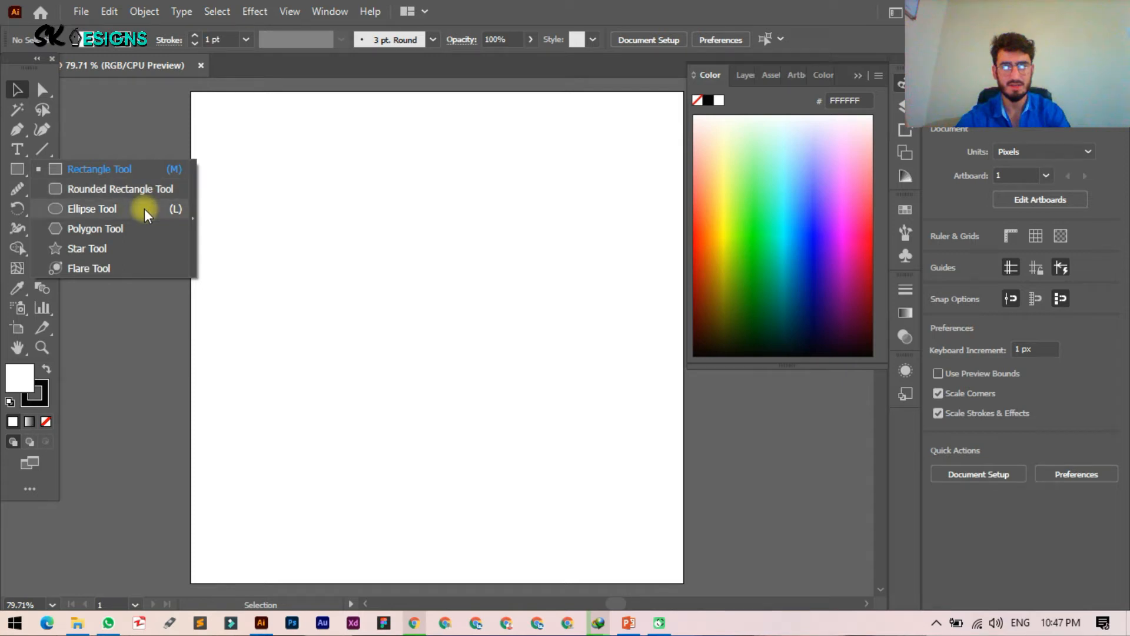
left_click(108, 168)
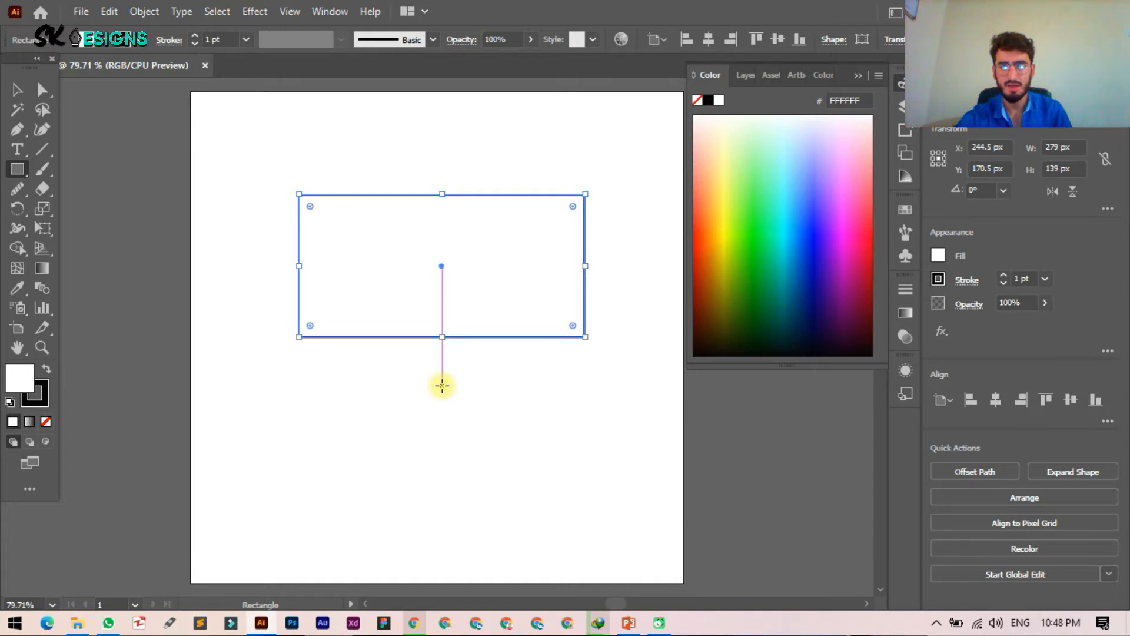
left_click(40, 390)
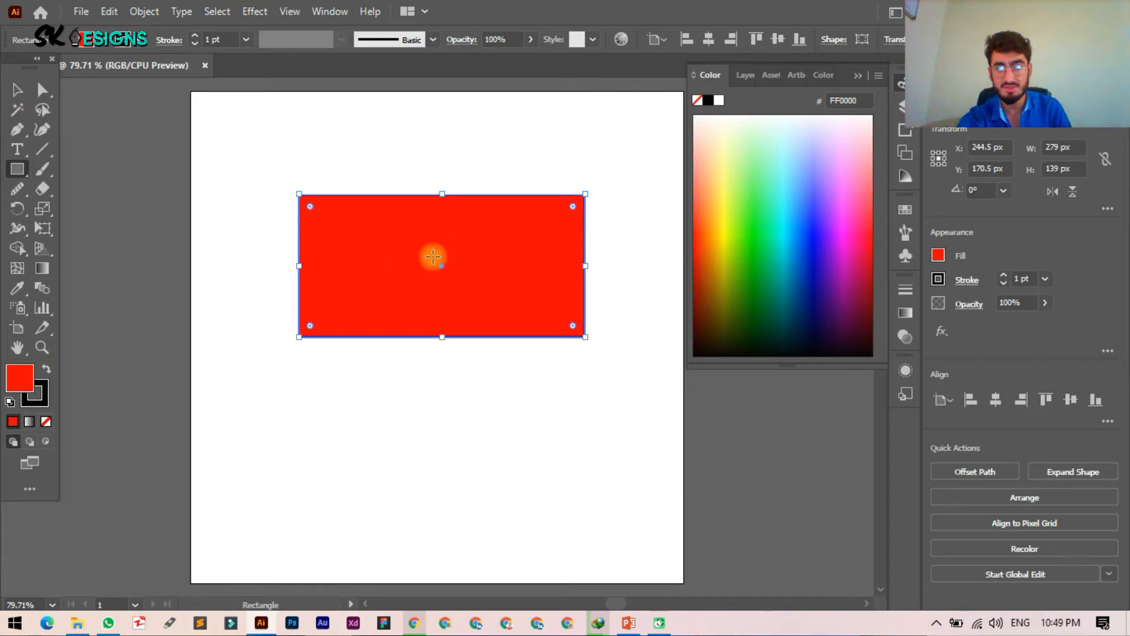
left_click_drag(441, 266, 445, 238)
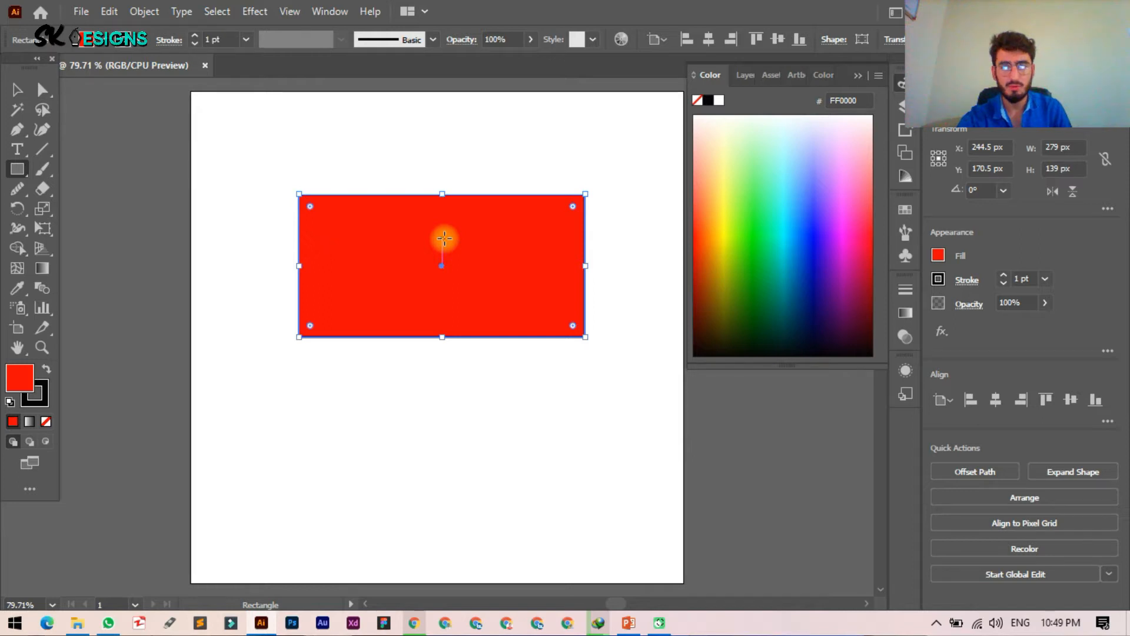
left_click_drag(444, 238, 438, 279)
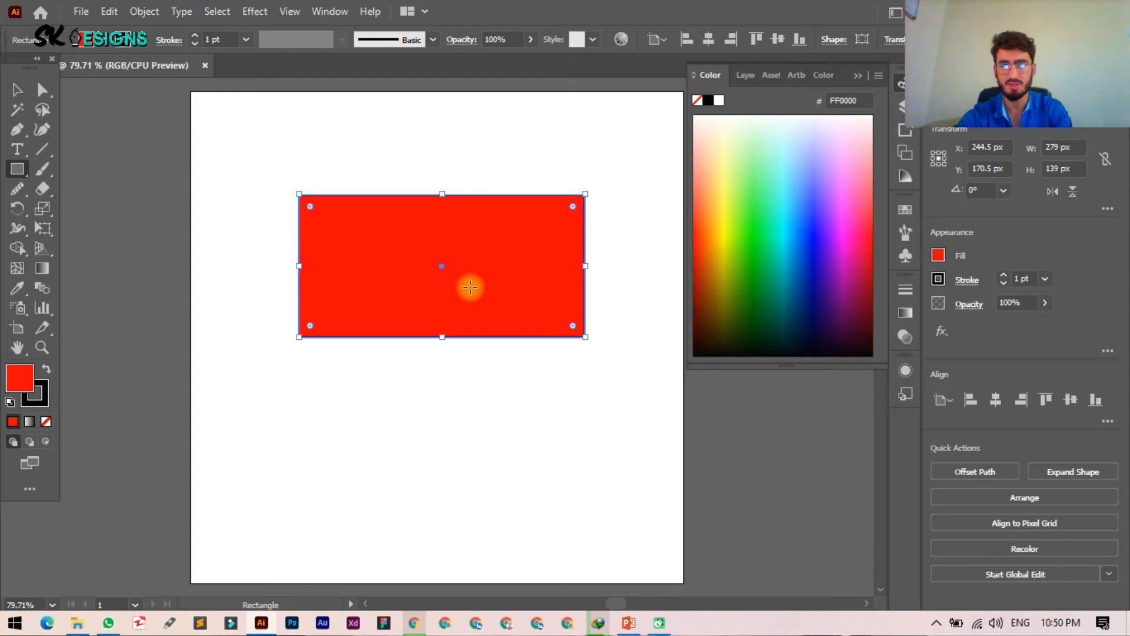
key("v")
key("ctrl+shift+a")
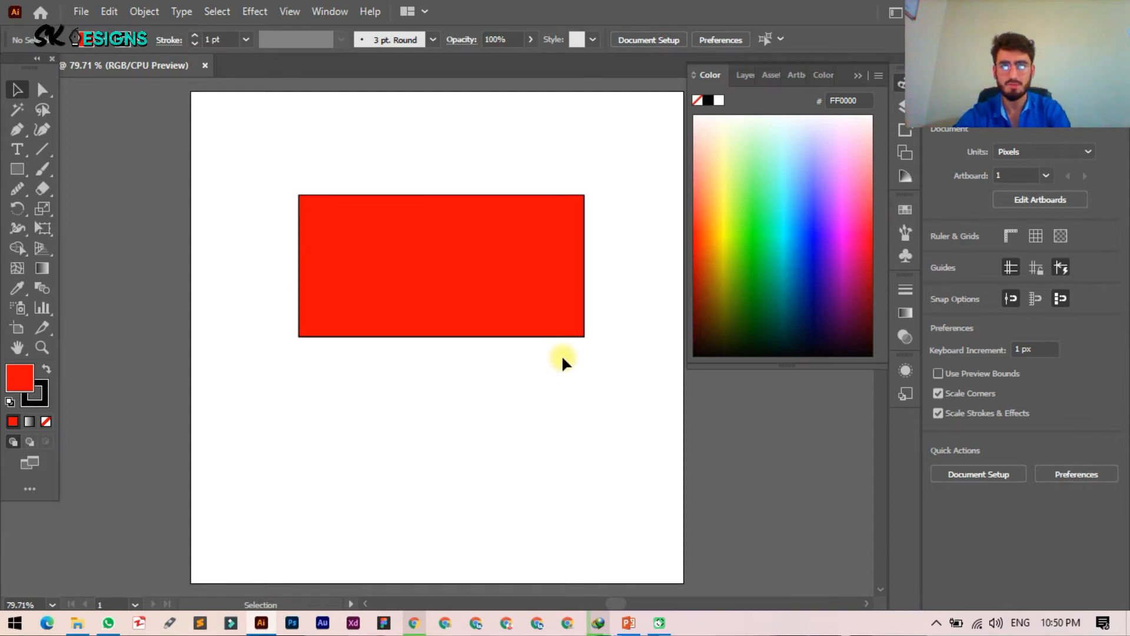
Copy the red rectangle and paste the duplicate directly in front of the original
left_click(447, 291)
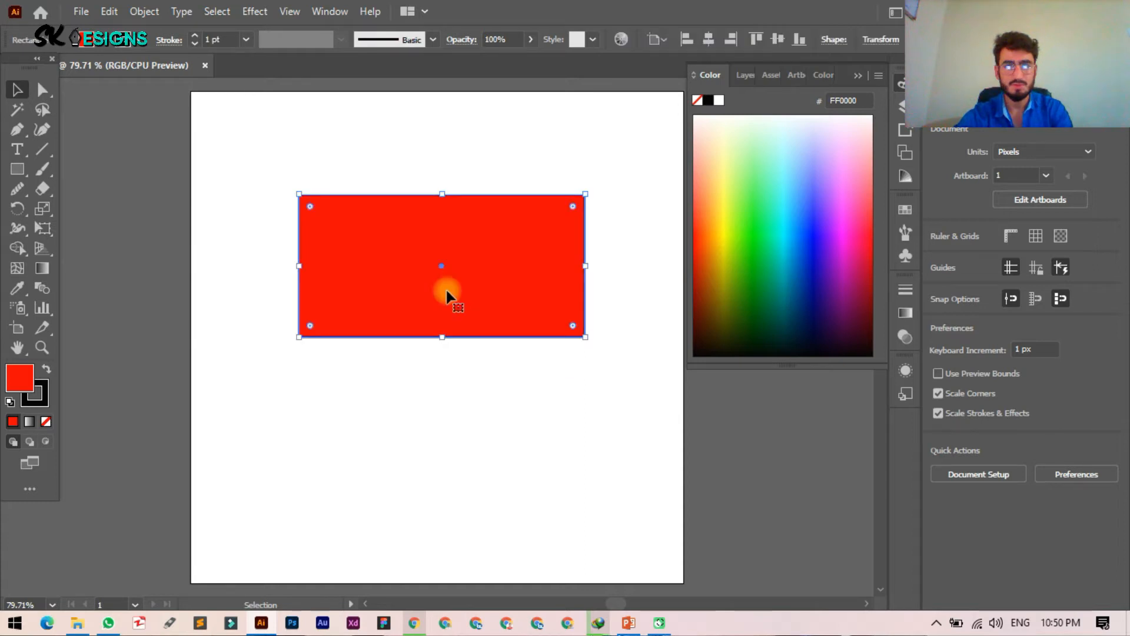
left_click(430, 259)
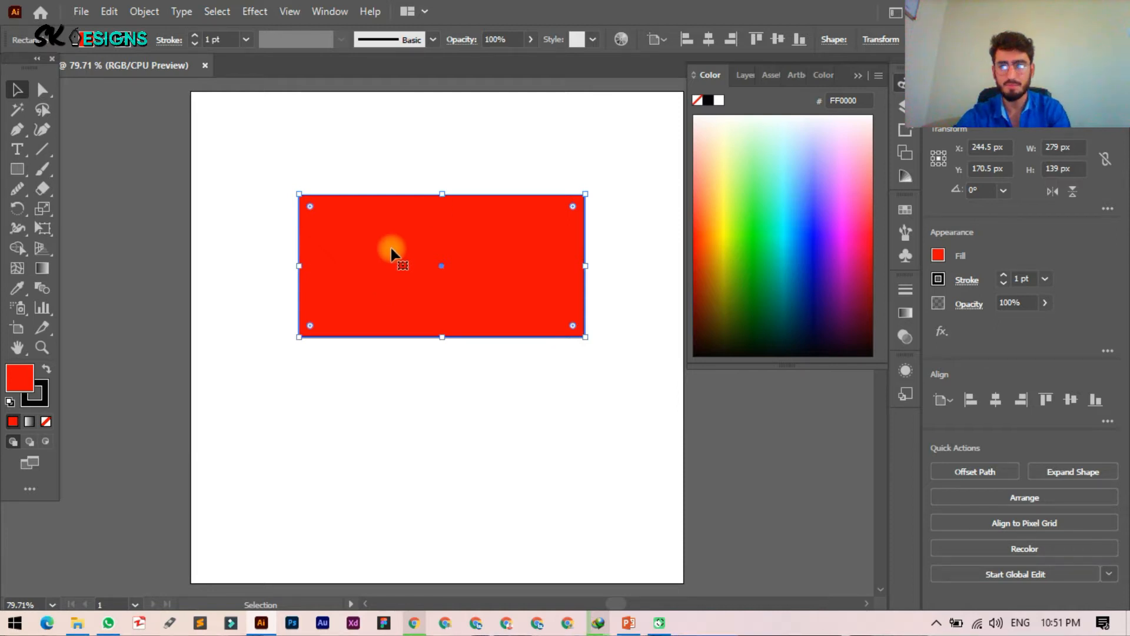
key("ctrl+c")
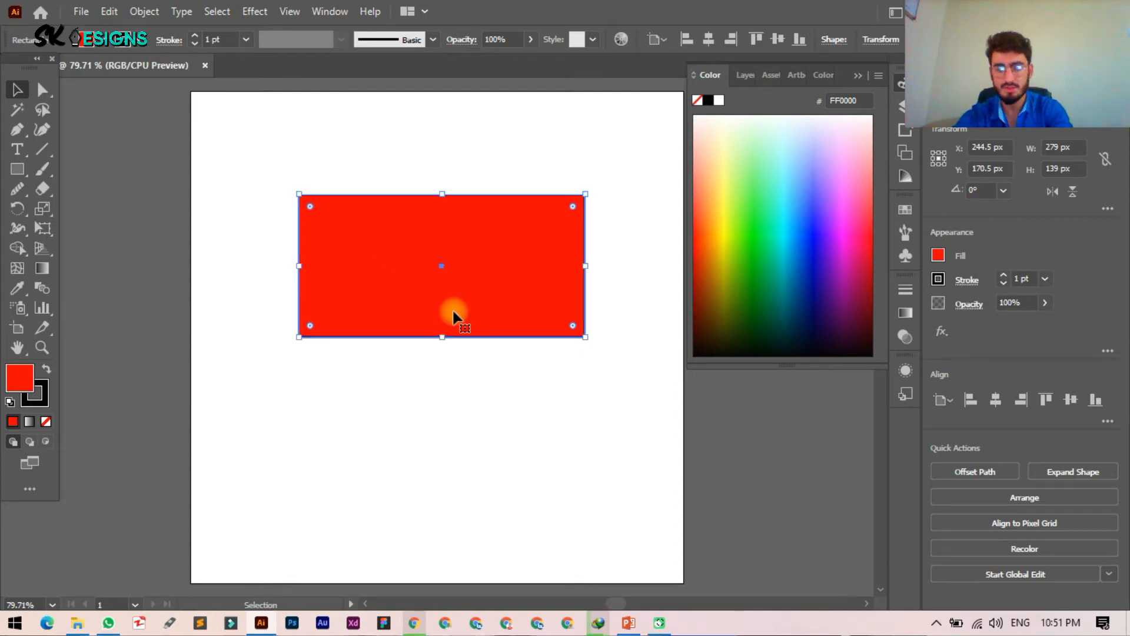
key("ctrl+f")
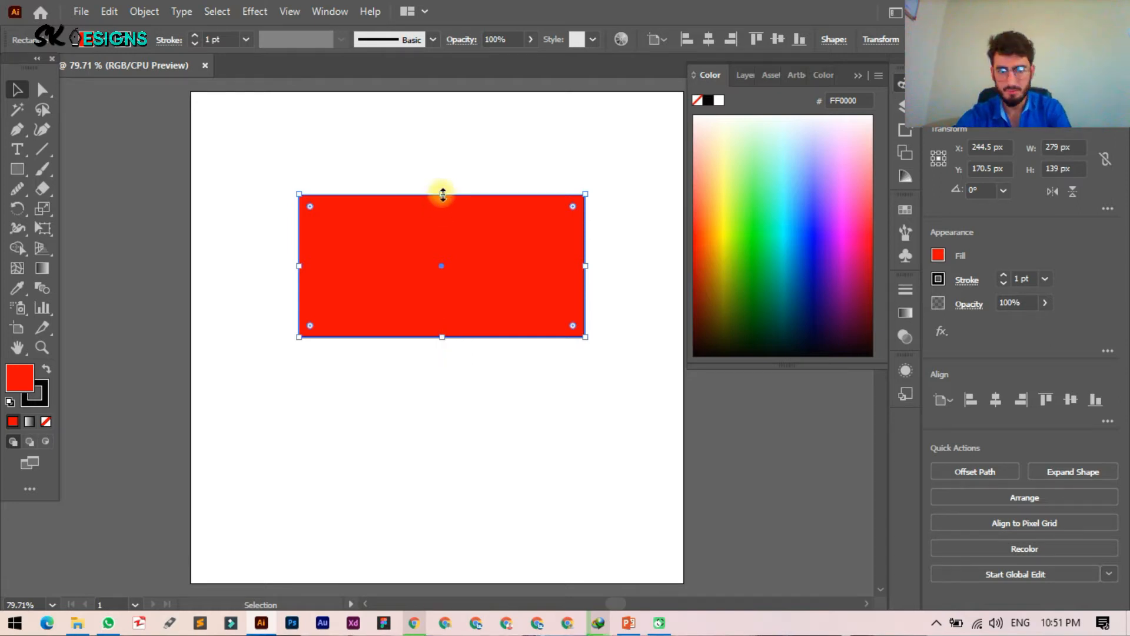
Try scaling the duplicate rectangle proportionally from its upper-left corner, and undo the resizing
left_click(301, 194, "shift")
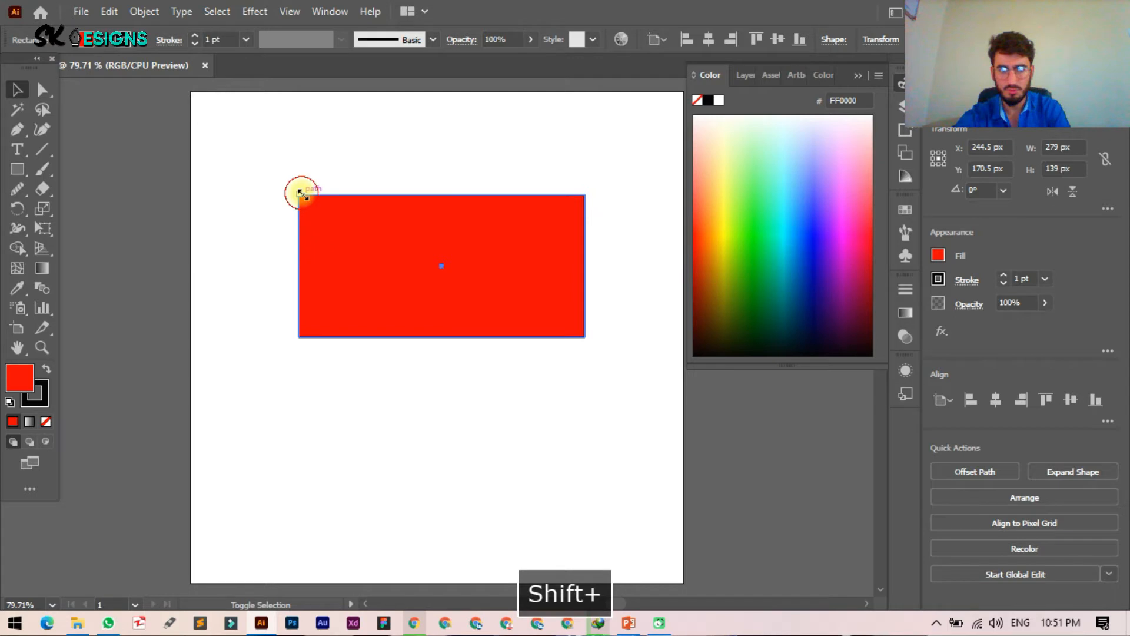
left_click_drag(302, 194, 387, 238)
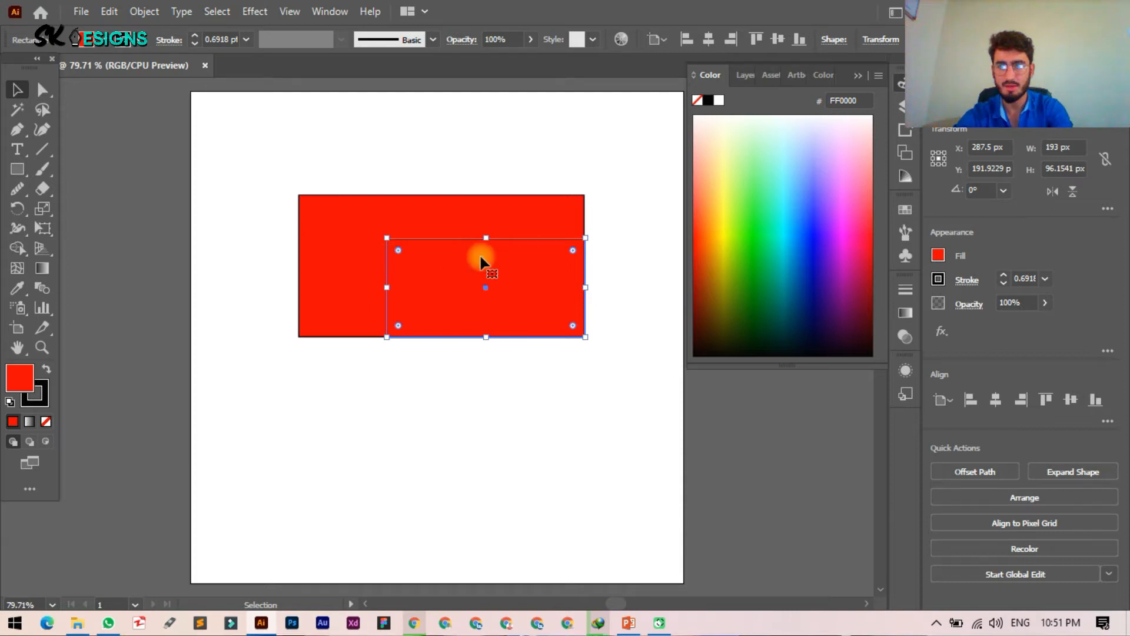
left_click(341, 229)
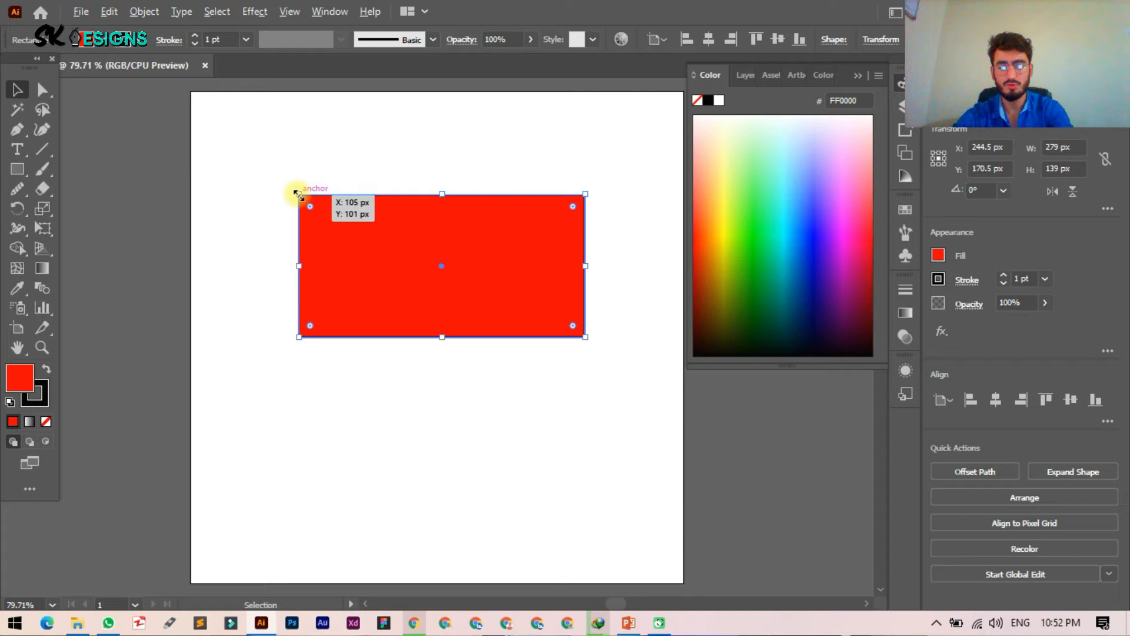
left_click_drag(299, 194, 340, 224)
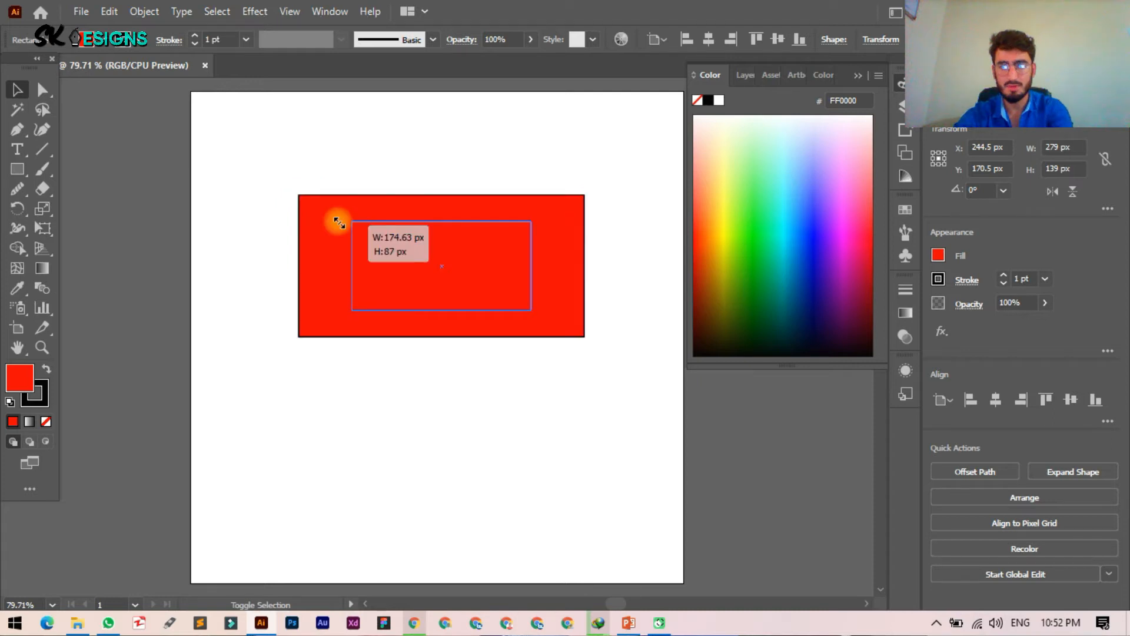
left_click_drag(339, 224, 340, 224)
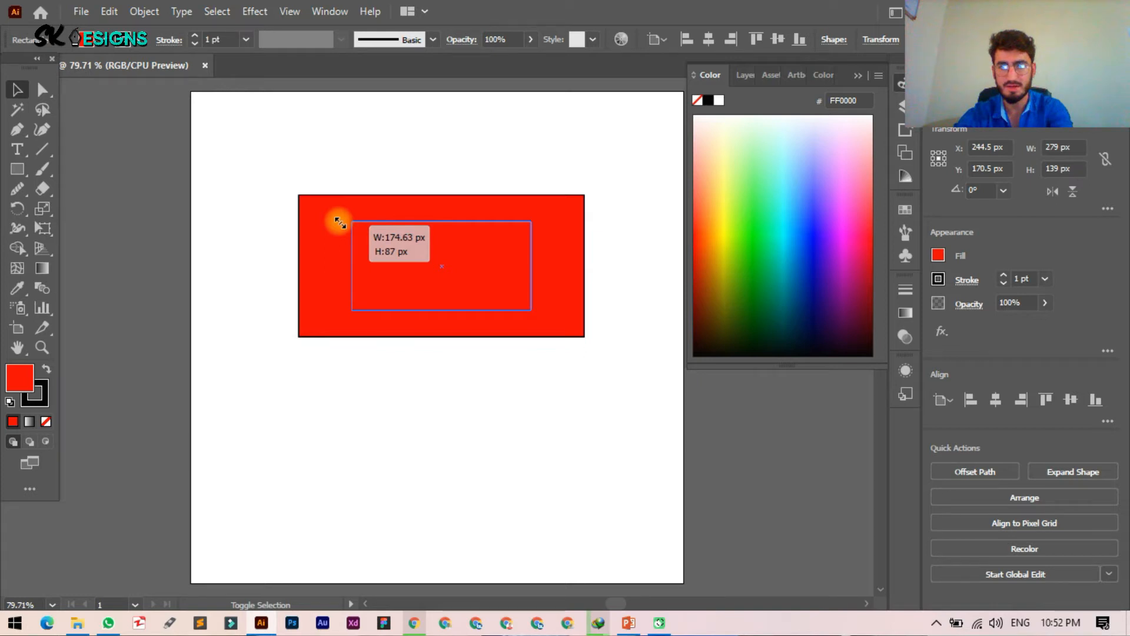
left_click_drag(341, 223, 340, 223)
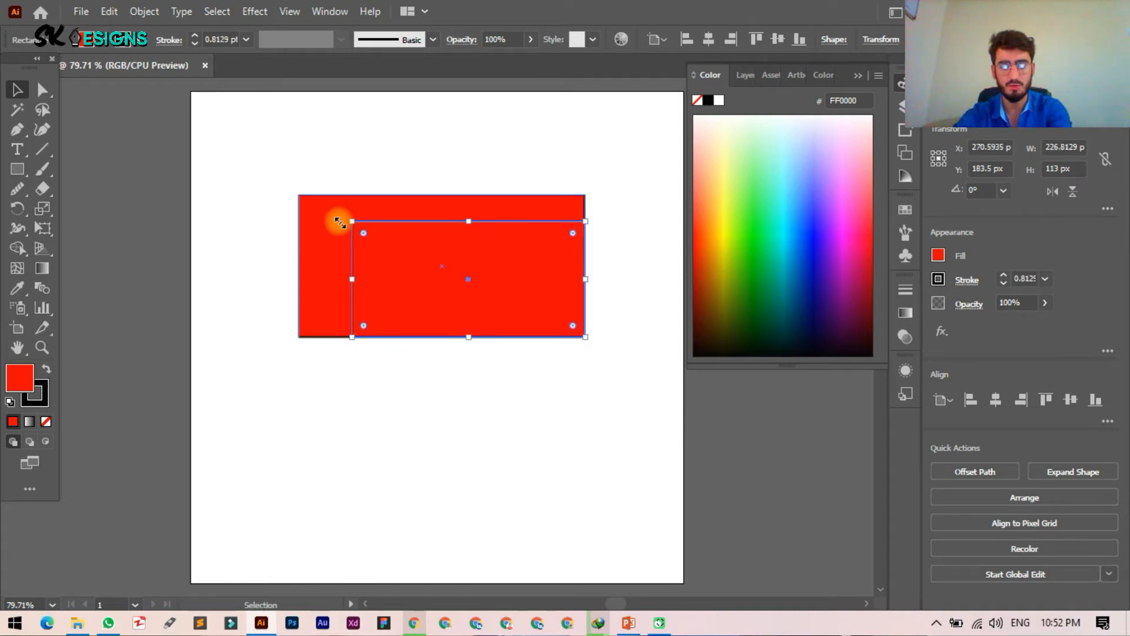
key("ctrl+z")
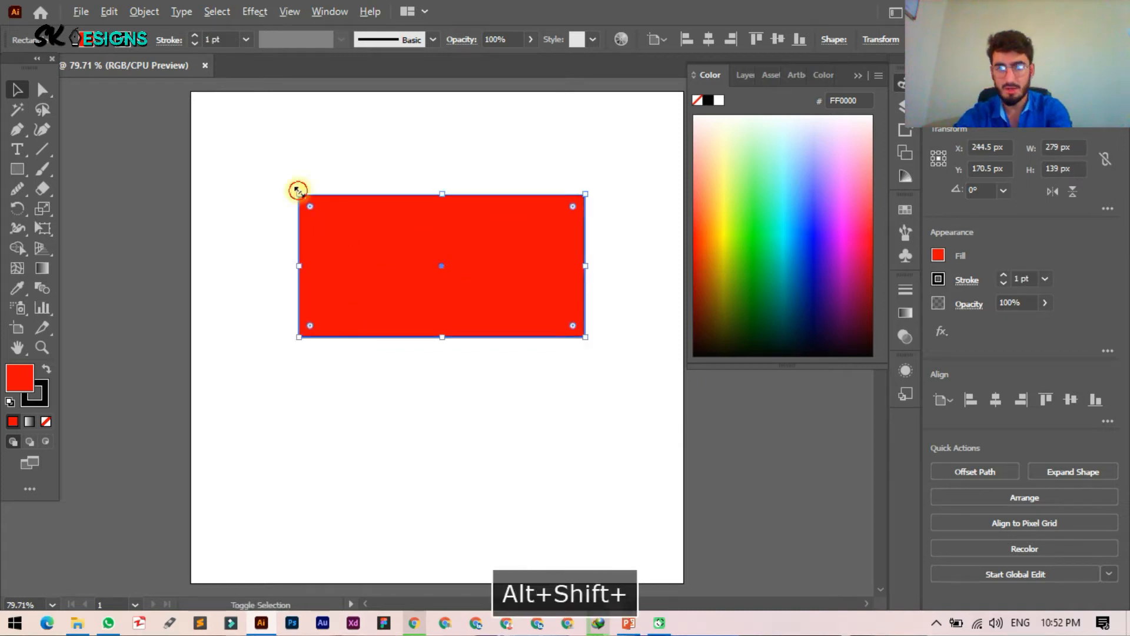
Scale the duplicate about its centre to about 130 by 65 px and swap its fill and stroke colours, making the fill black
left_click_drag(298, 190, 320, 240)
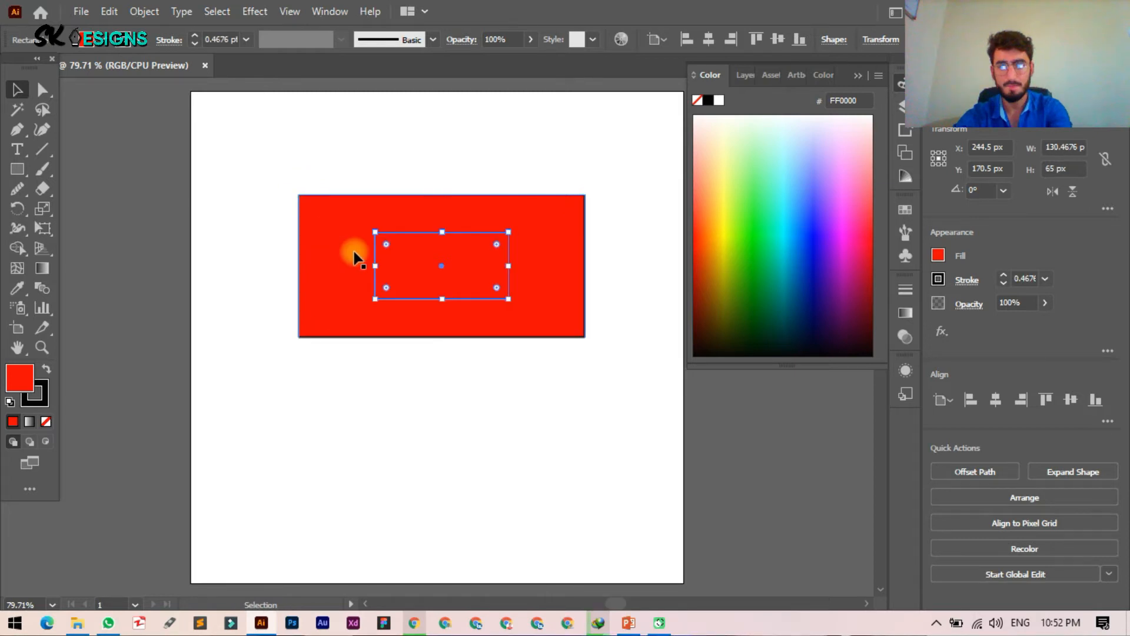
left_click(47, 369)
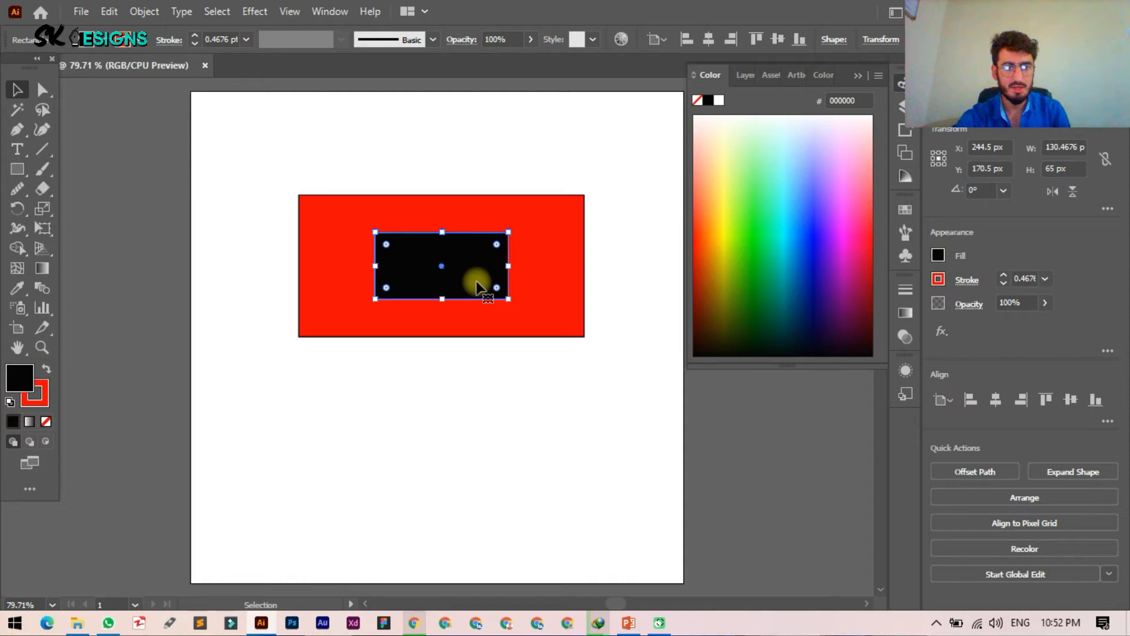
key("ctrl+shift+a")
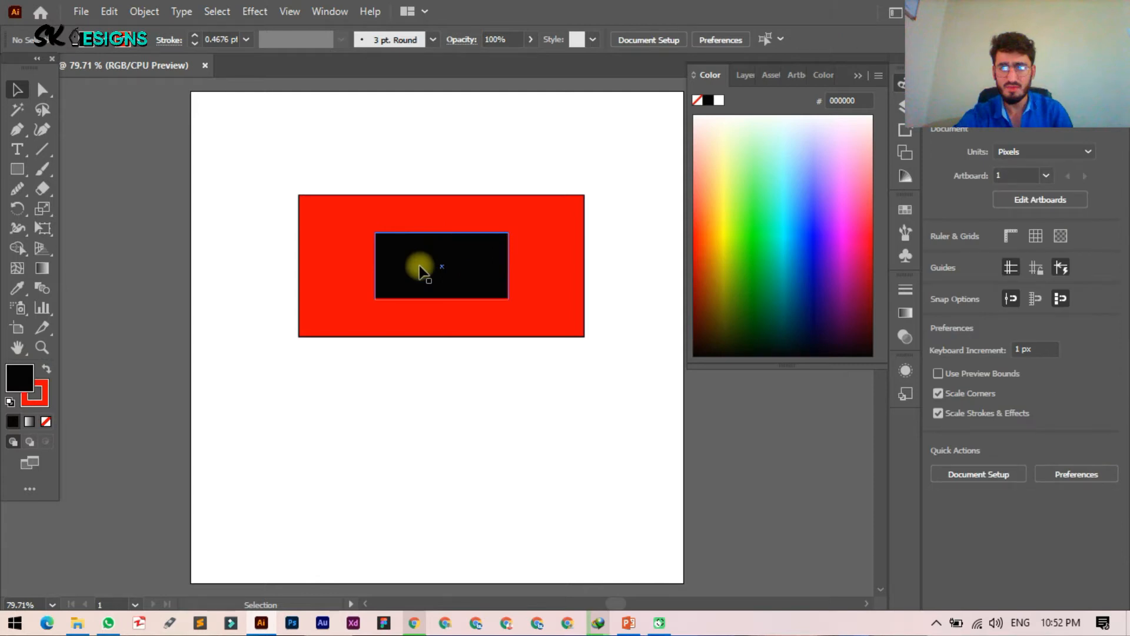
Move the large red rectangle below the black one, to about X 253.5 px, Y 327.5 px
left_click_drag(370, 268, 386, 465)
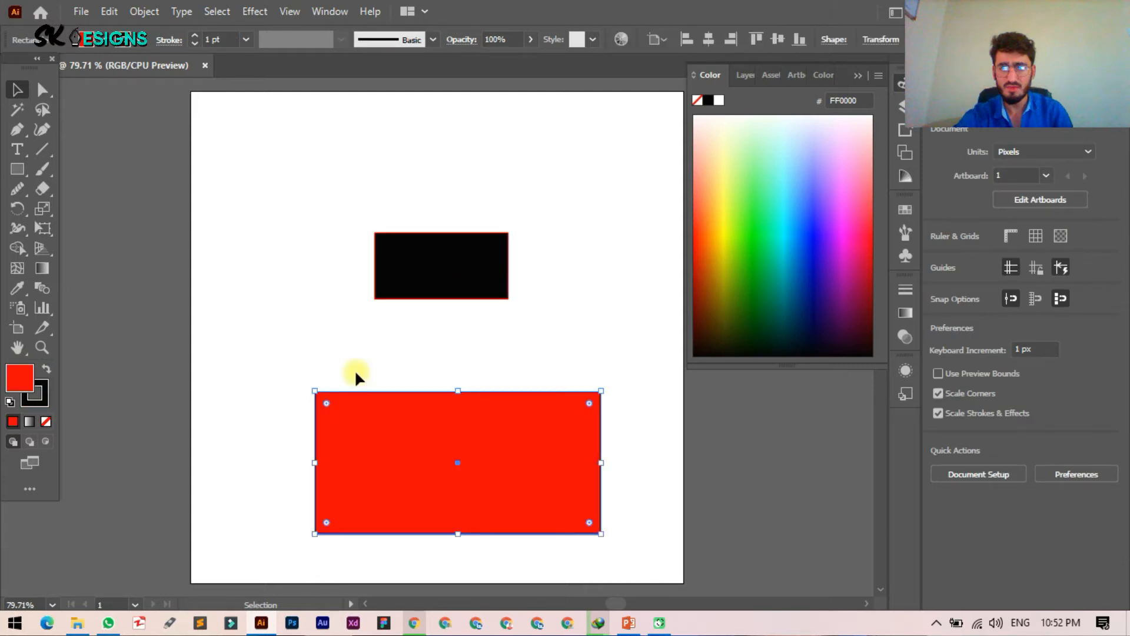
mouse_move(357, 423)
left_mouse_down()
mouse_move(351, 225)
mouse_move(350, 415)
left_mouse_up()
key("ctrl+z")
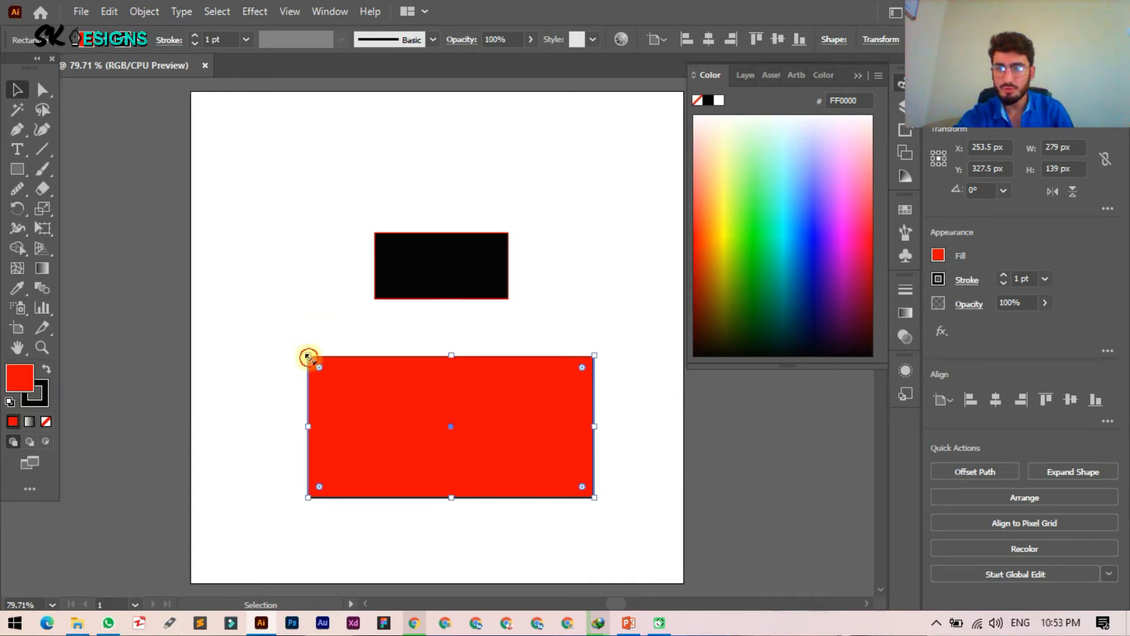
Try a free corner resize of the red rectangle, undo it, and rotate the rectangle 180° about its centre
left_click_drag(308, 356, 328, 361)
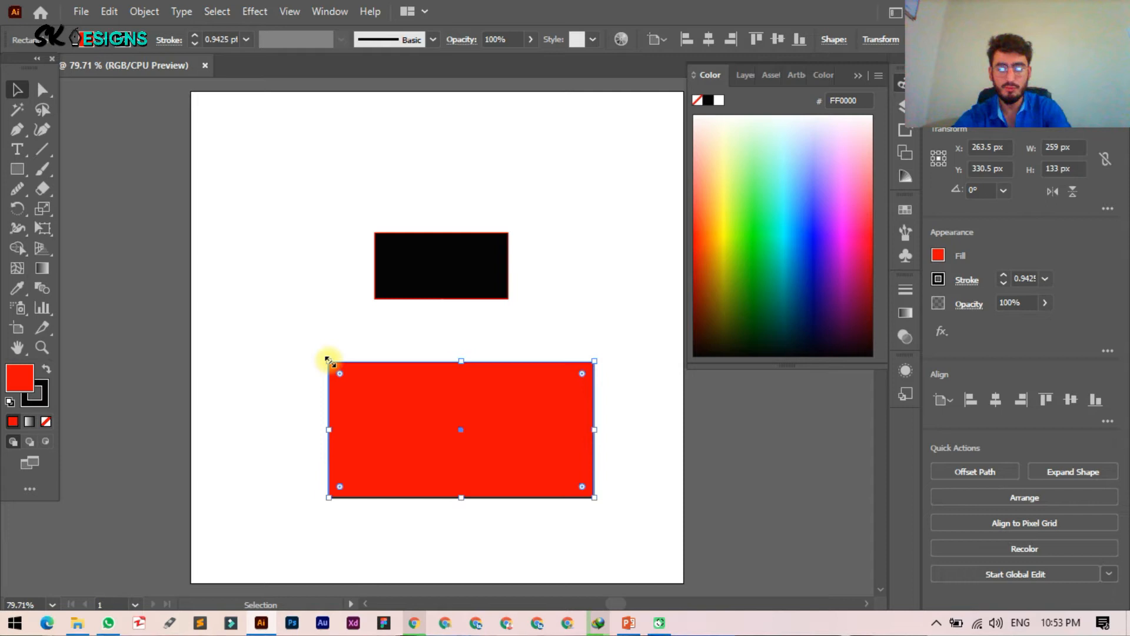
key("ctrl+z")
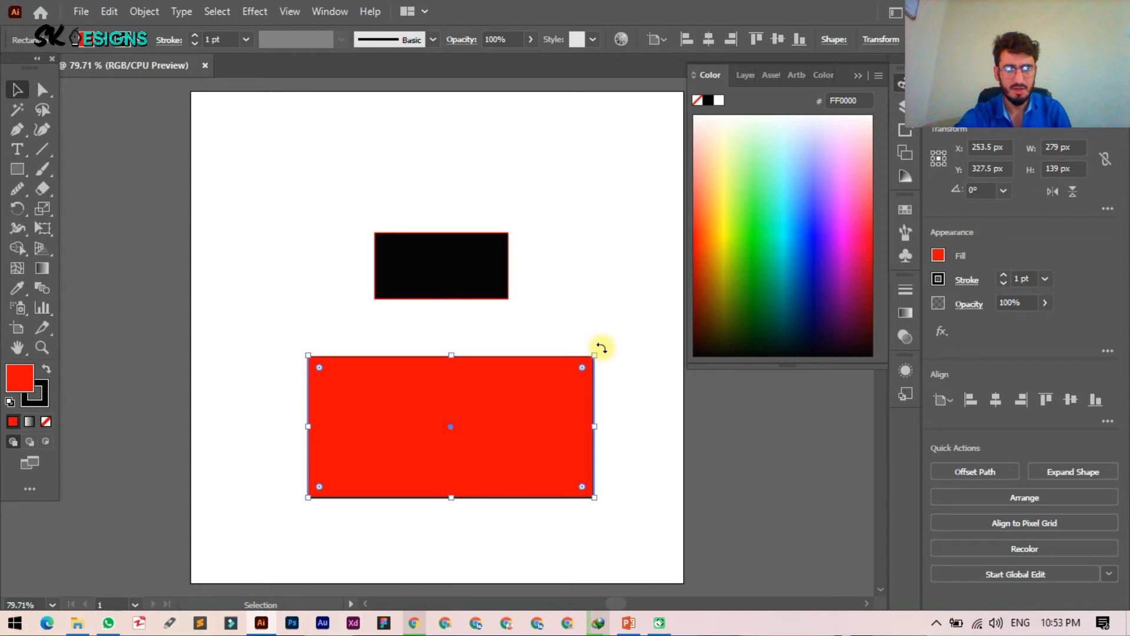
left_click_drag(601, 347, 377, 426)
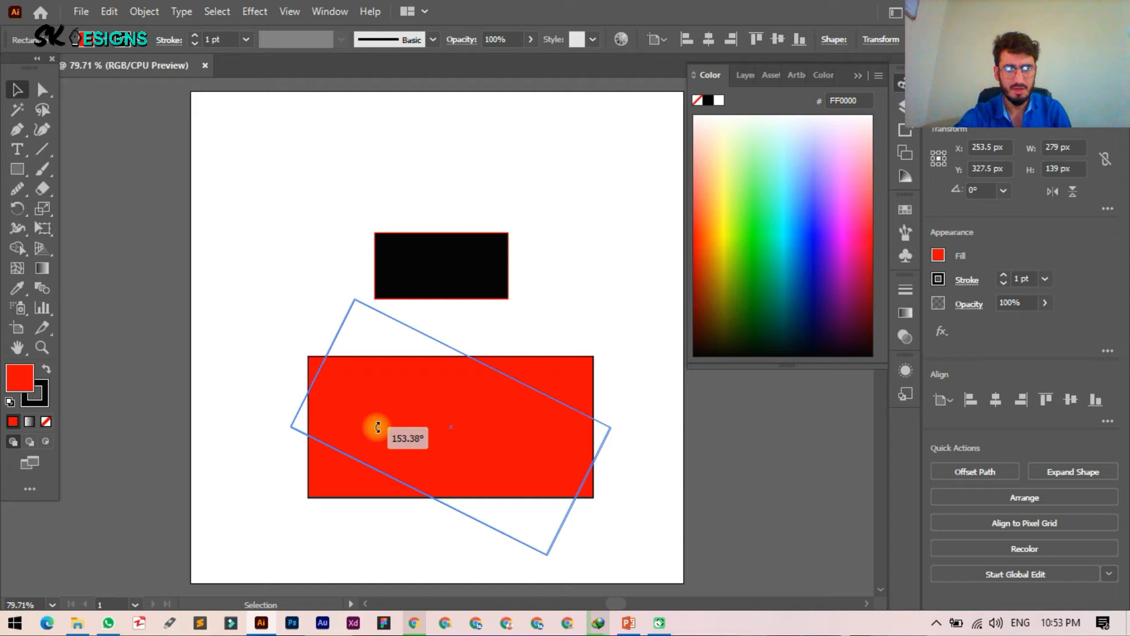
left_click_drag(377, 427, 383, 465)
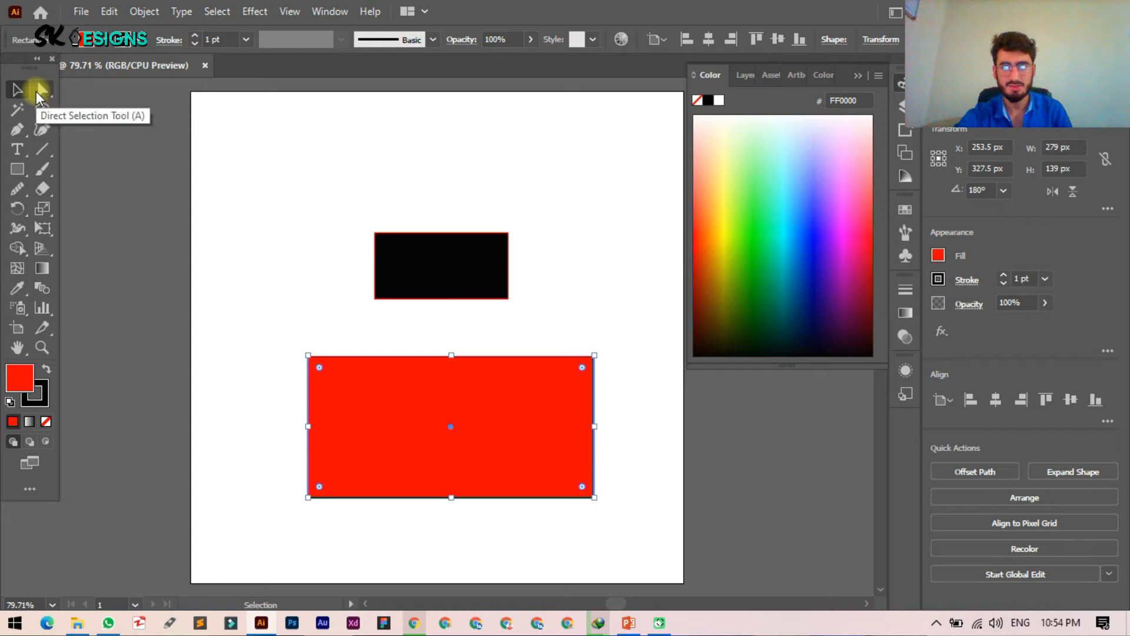
With the Direct Selection tool, move the red rectangle to about X 244.5 px, Y 317.5 px and select its upper-left anchor point
left_click(36, 91)
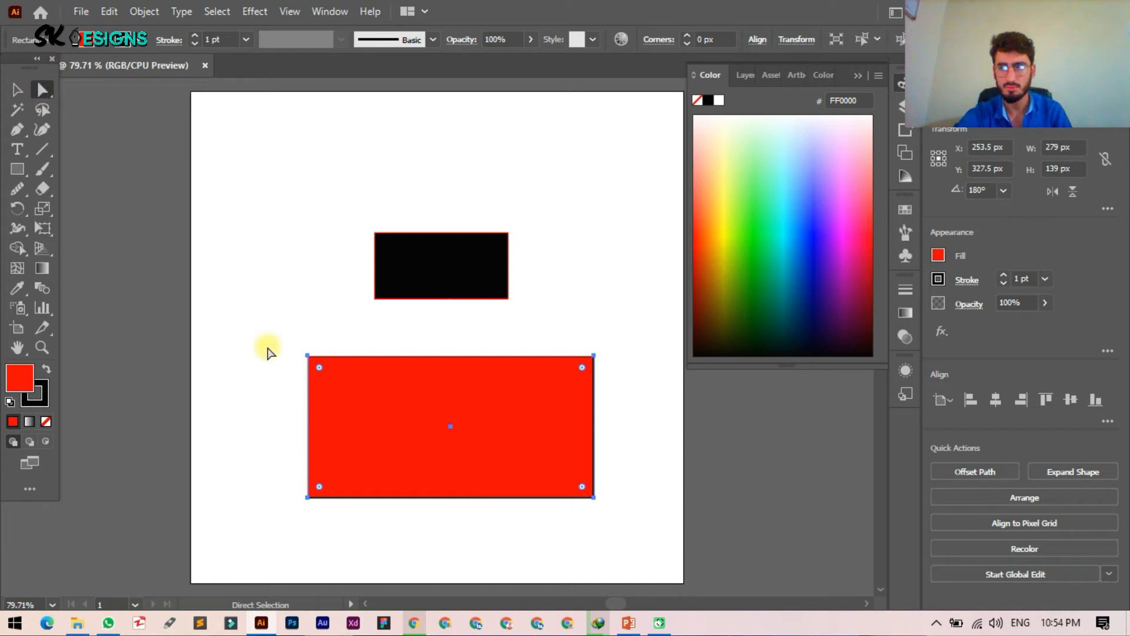
left_click_drag(353, 403, 344, 394)
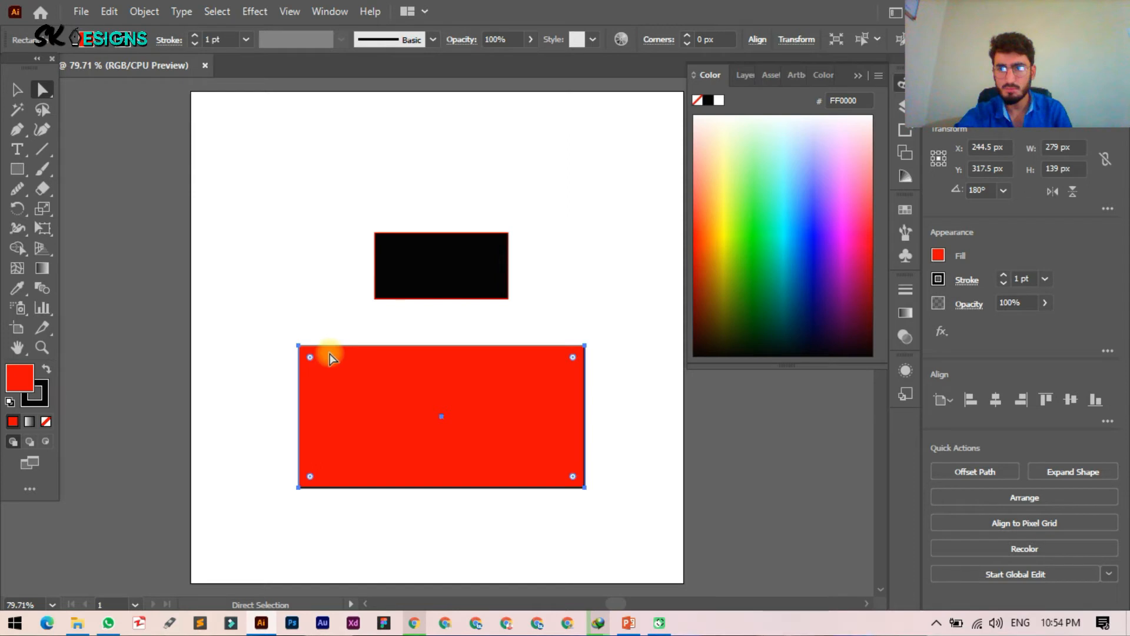
left_click(298, 346)
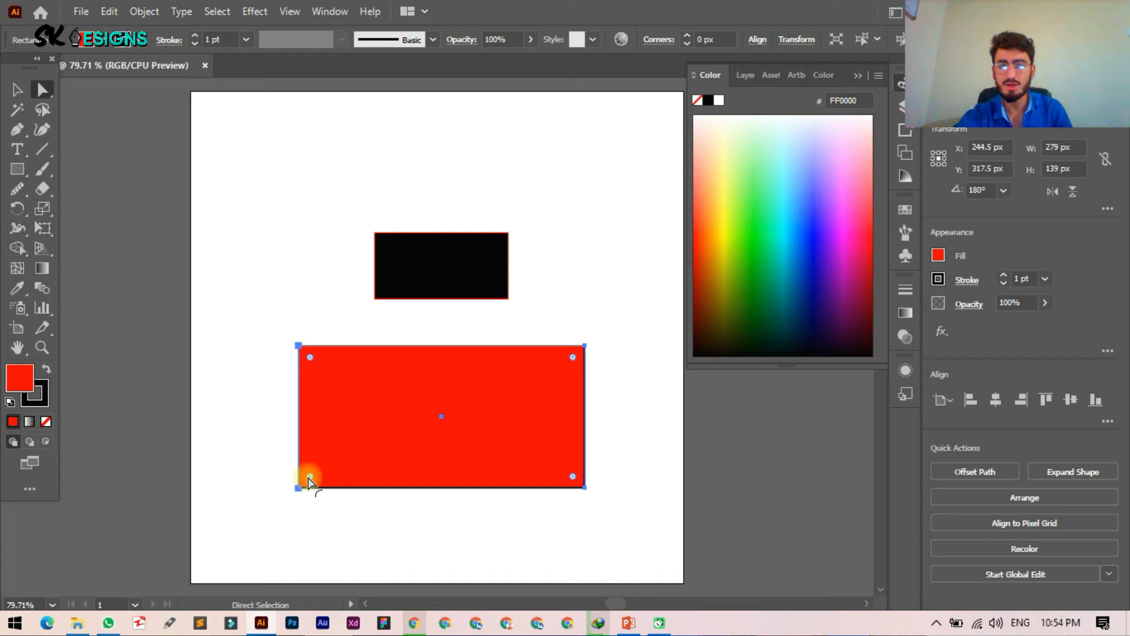
Round all four corners of the red rectangle to a radius of about 69.5 px, forming a pill shape
left_click_drag(17, 169, 89, 188)
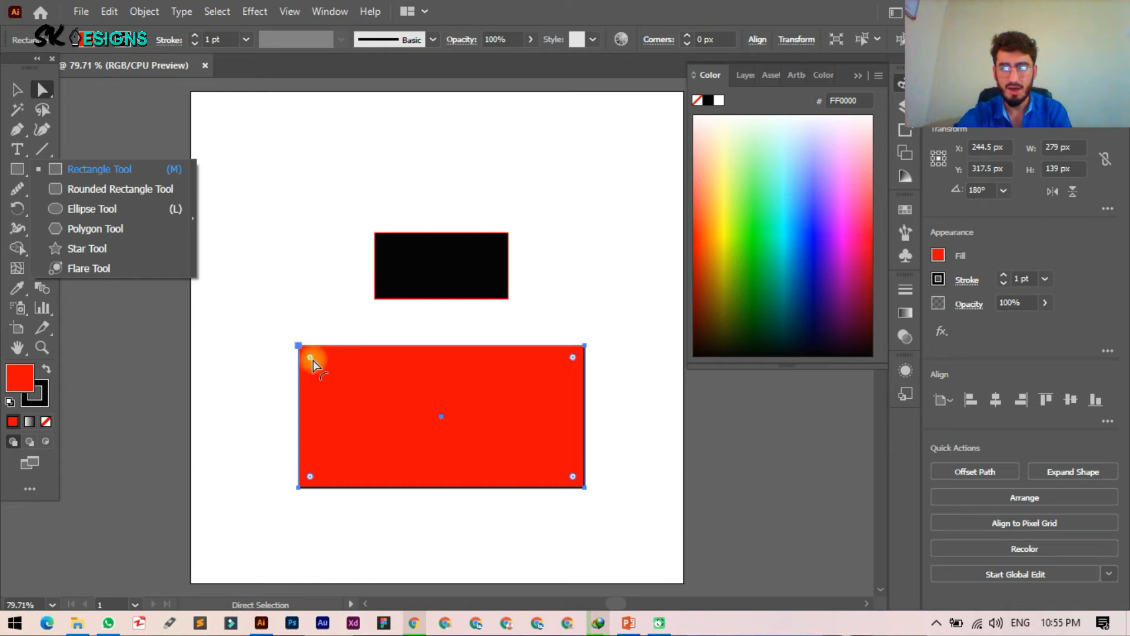
left_click_drag(312, 360, 377, 391)
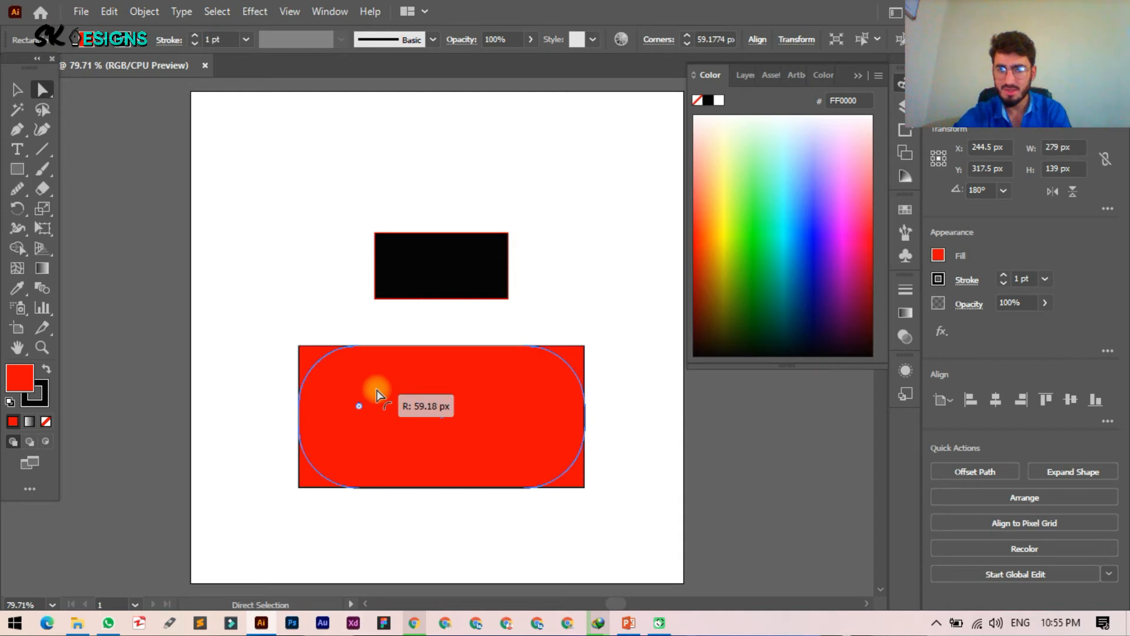
left_click_drag(376, 390, 475, 374)
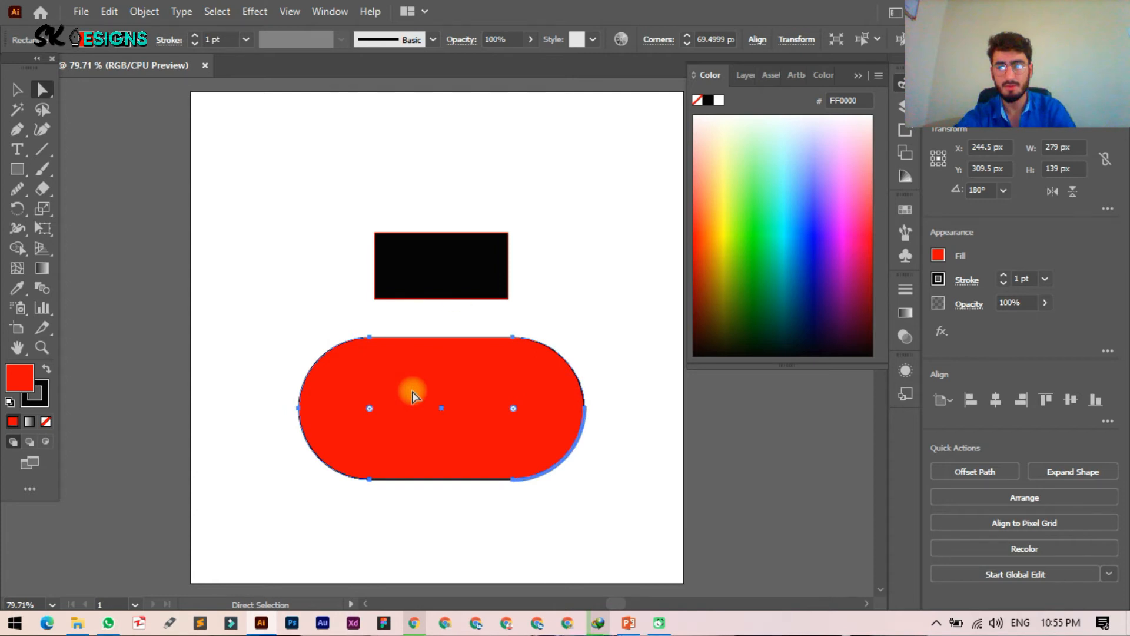
Narrow the red pill symmetrically about its centre to a width of about 131 px, keeping its 139 px height
key("v")
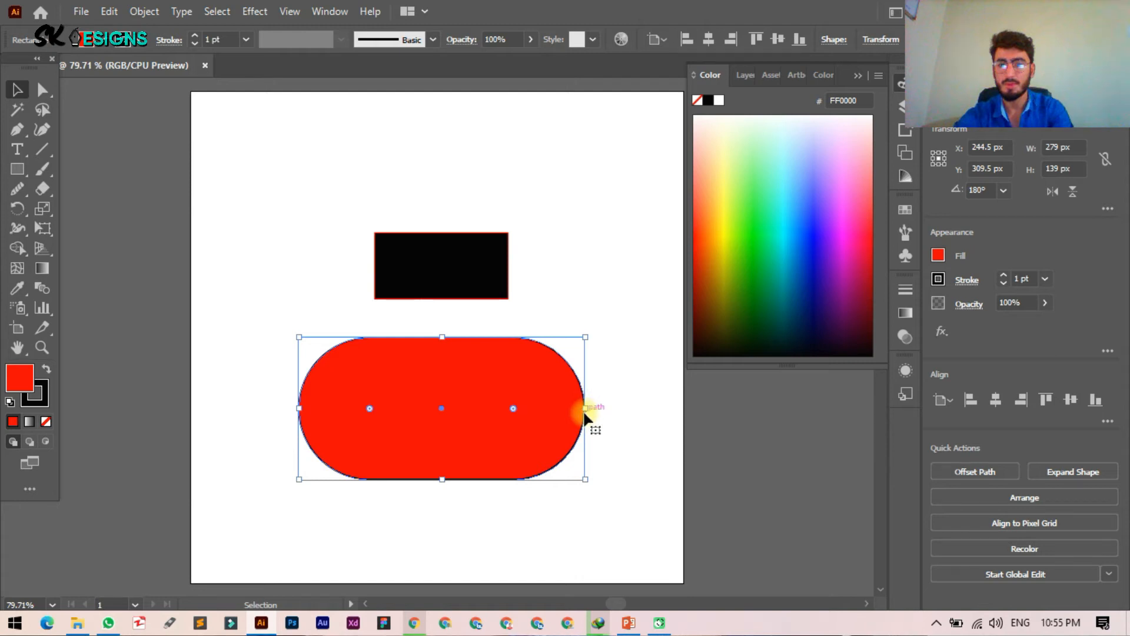
left_click_drag(586, 408, 569, 410)
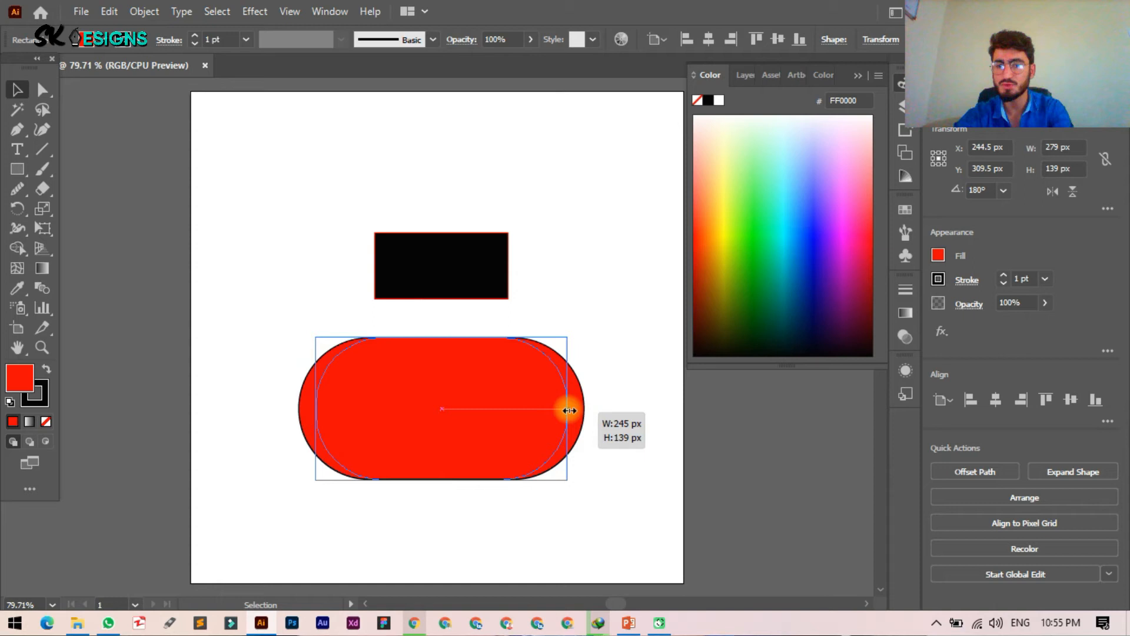
key("shift")
left_click_drag(569, 411, 532, 416)
key("alt+shift")
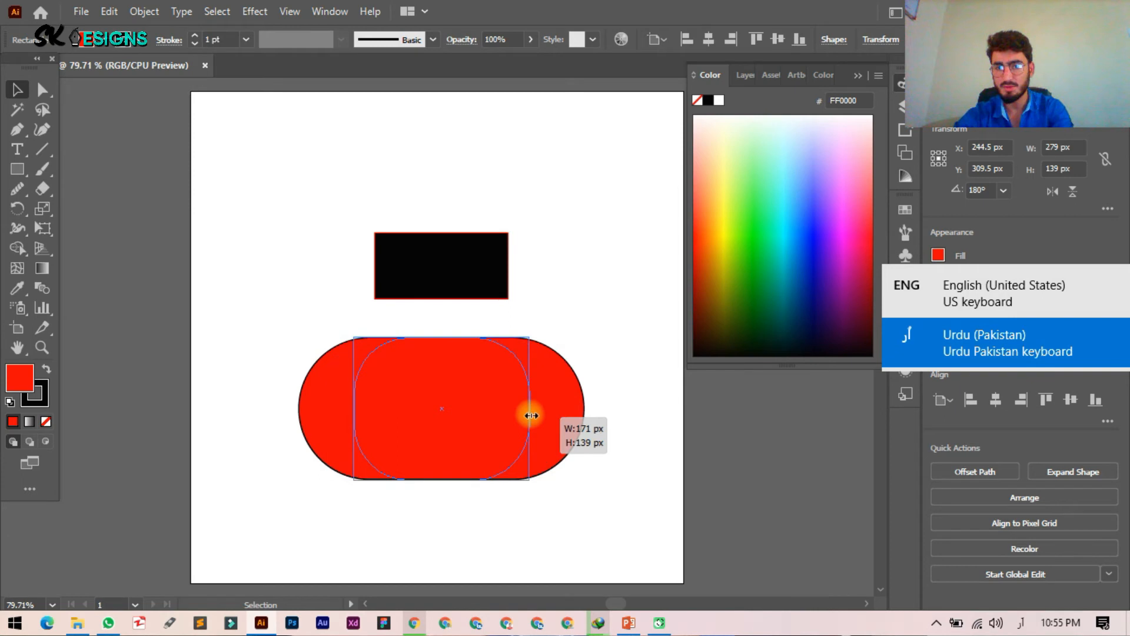
left_click_drag(531, 415, 543, 408)
key("alt")
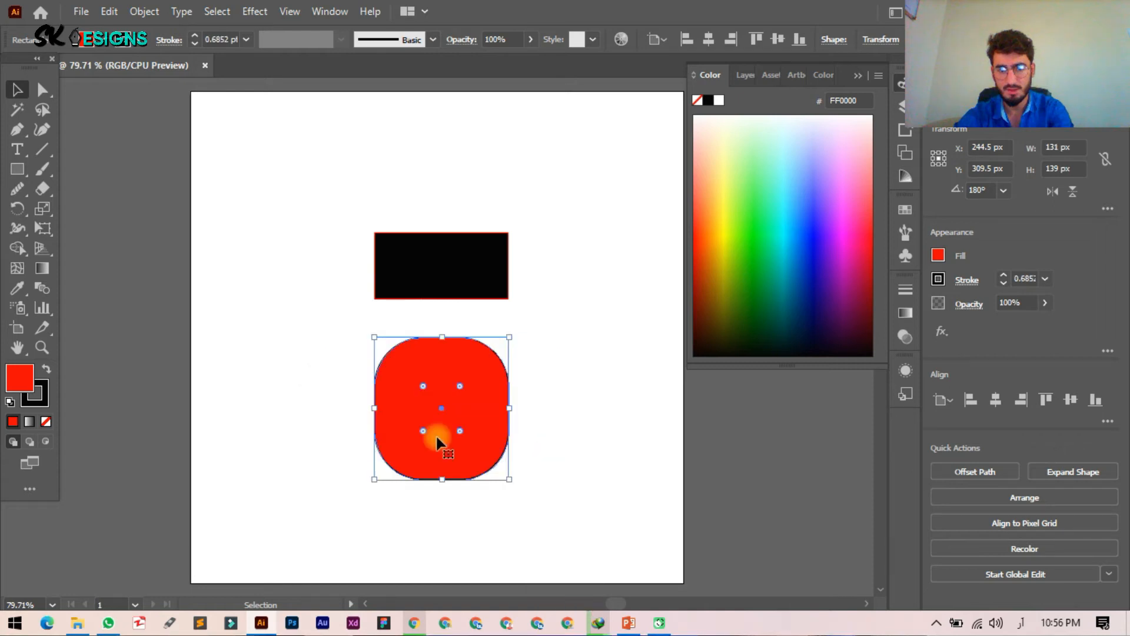
With the Direct Selection tool, round all corners of the red shape to the maximum, forming a near circle
key("a")
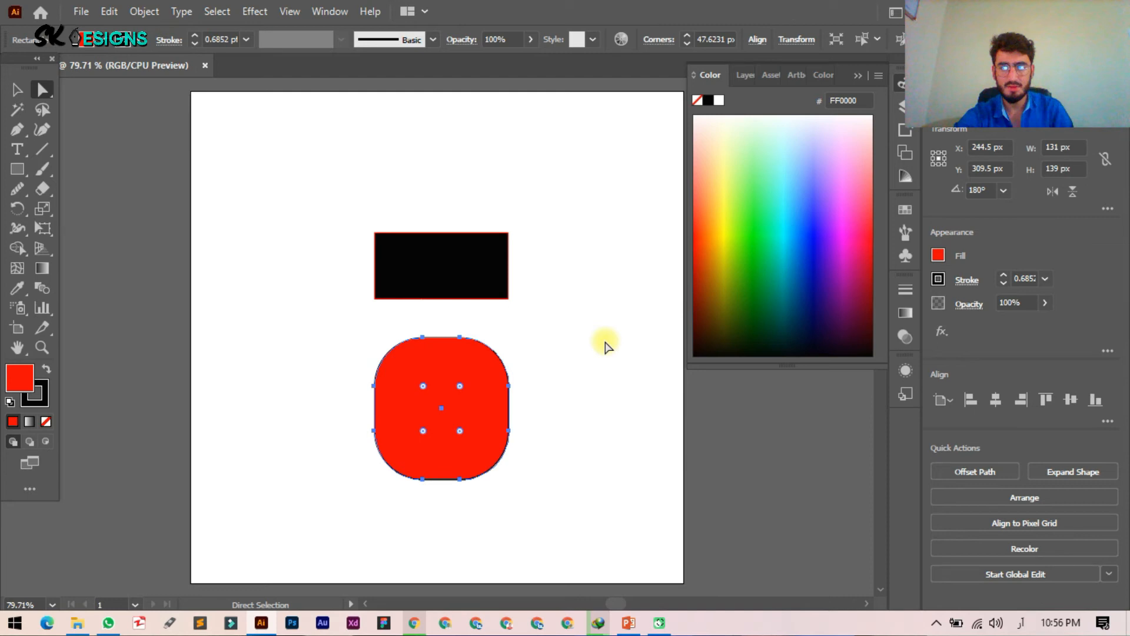
left_click_drag(424, 386, 442, 408)
left_click(298, 460)
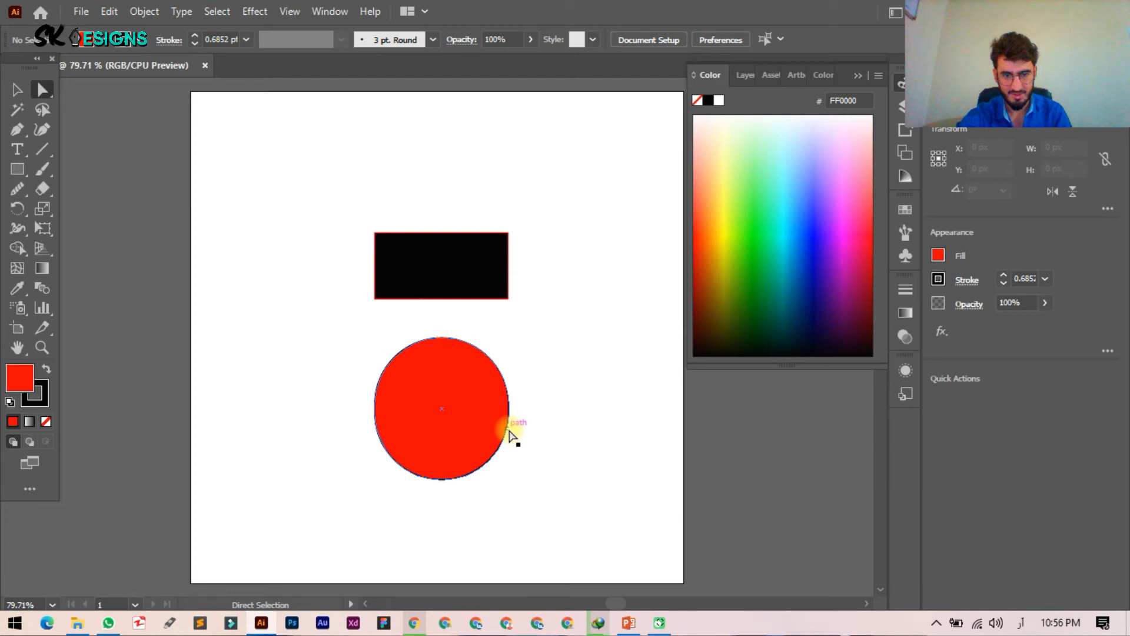
left_click(410, 436)
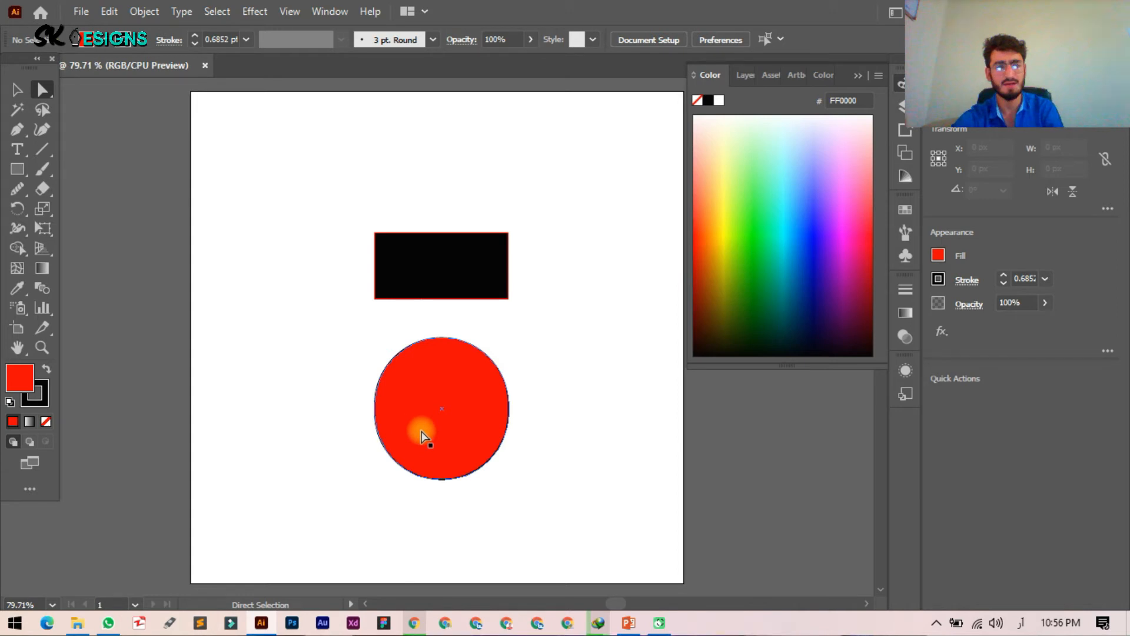
left_click(446, 412)
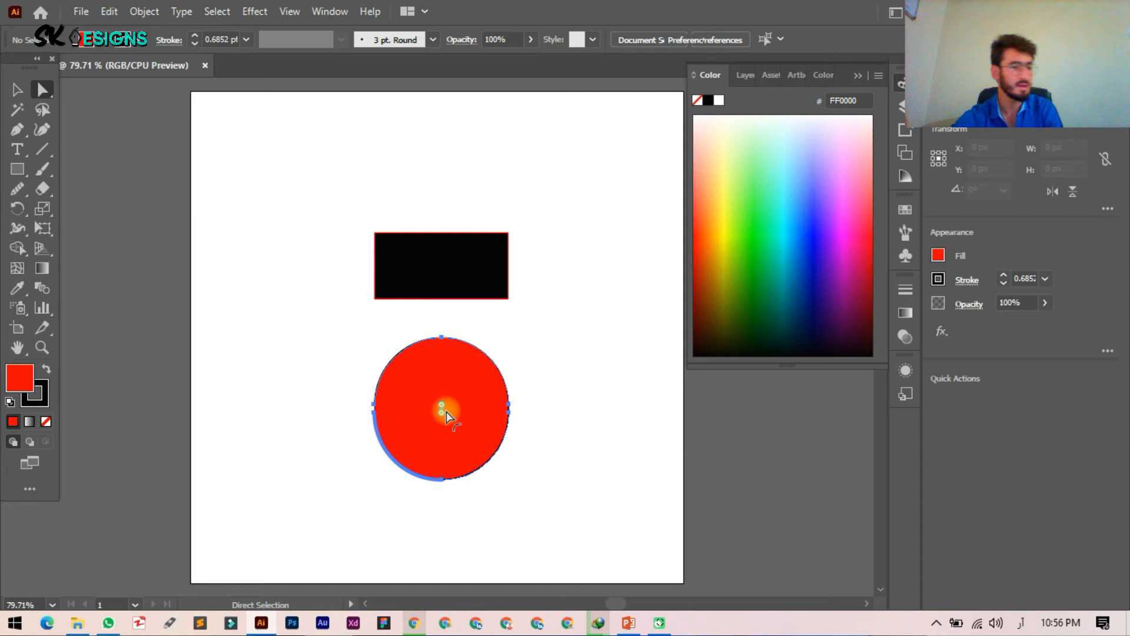
Round only the upper-left corner of the black rectangle to a radius of about 65 px
left_click(391, 270)
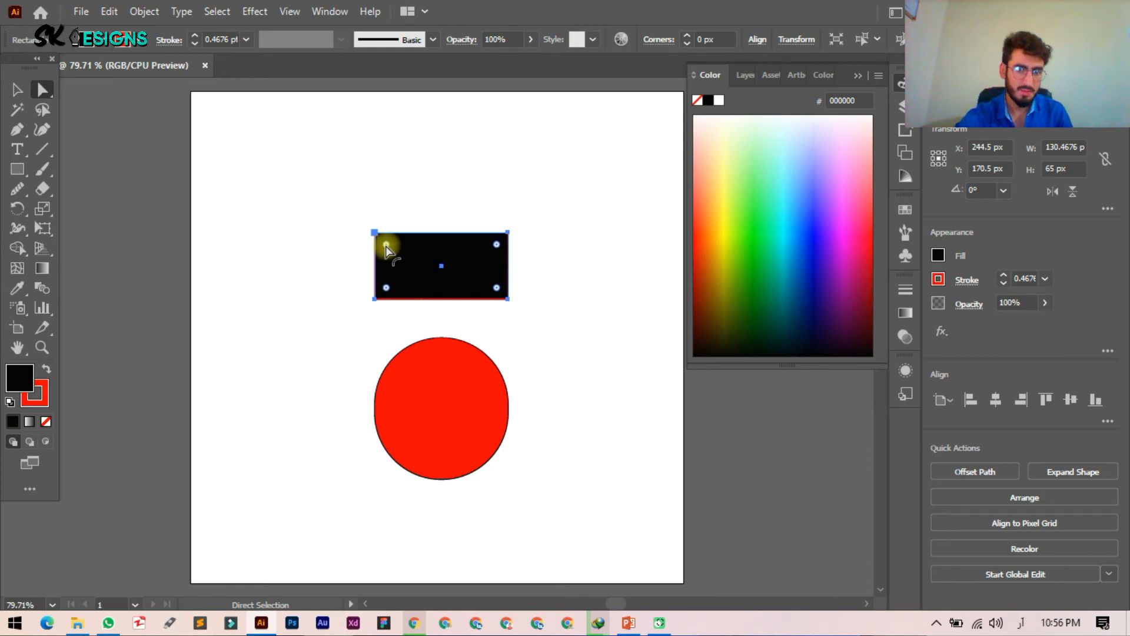
left_click_drag(386, 246, 597, 328)
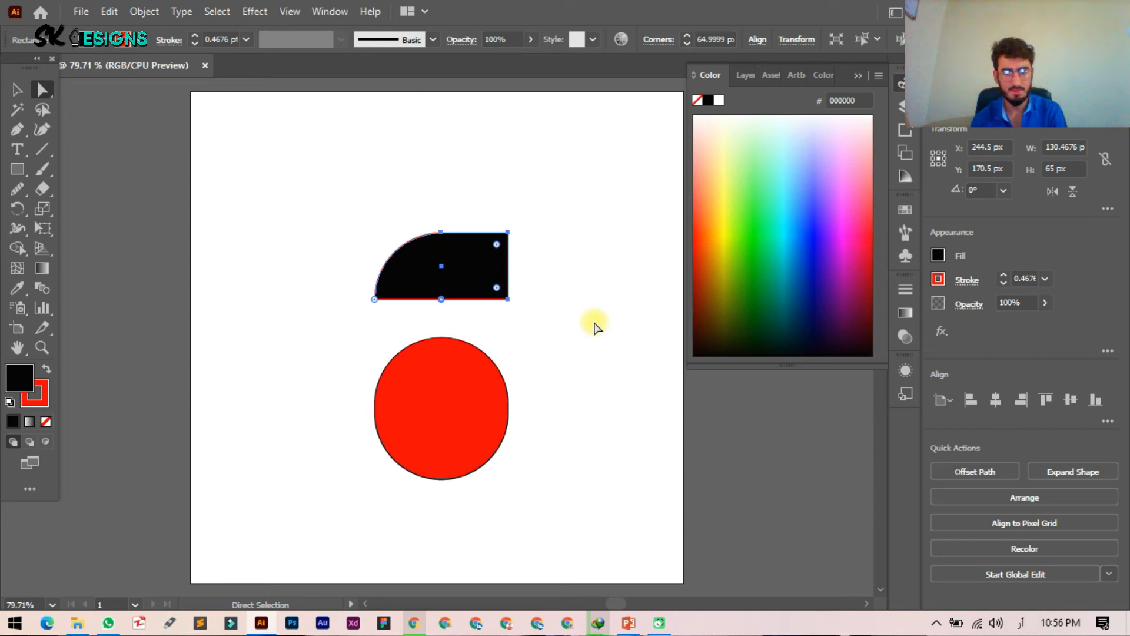
left_click(495, 293)
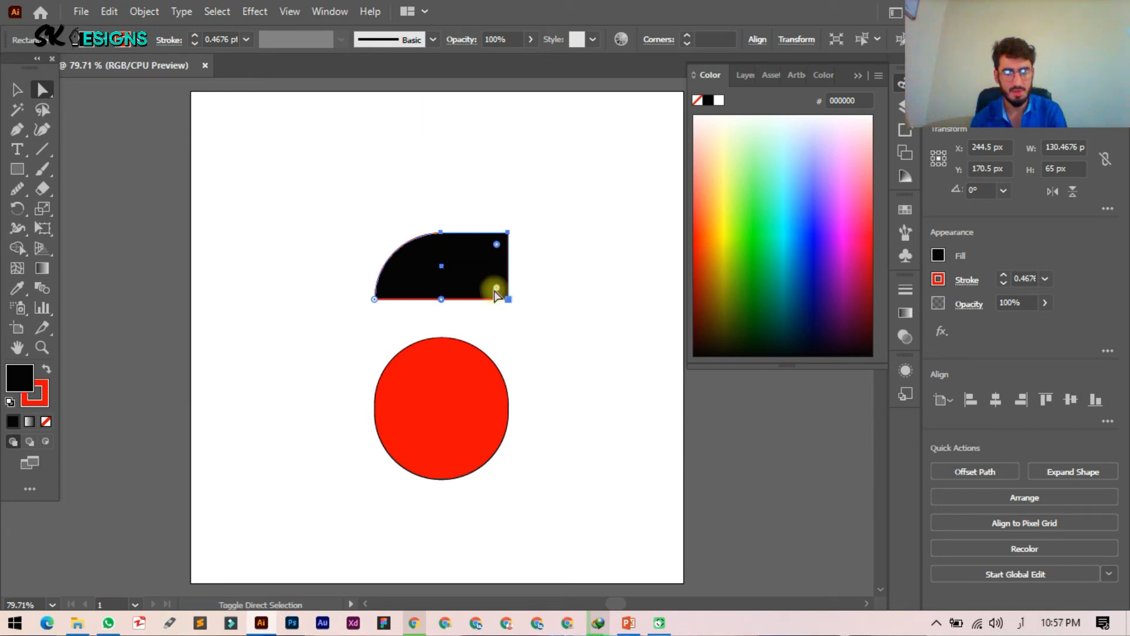
left_click(494, 245)
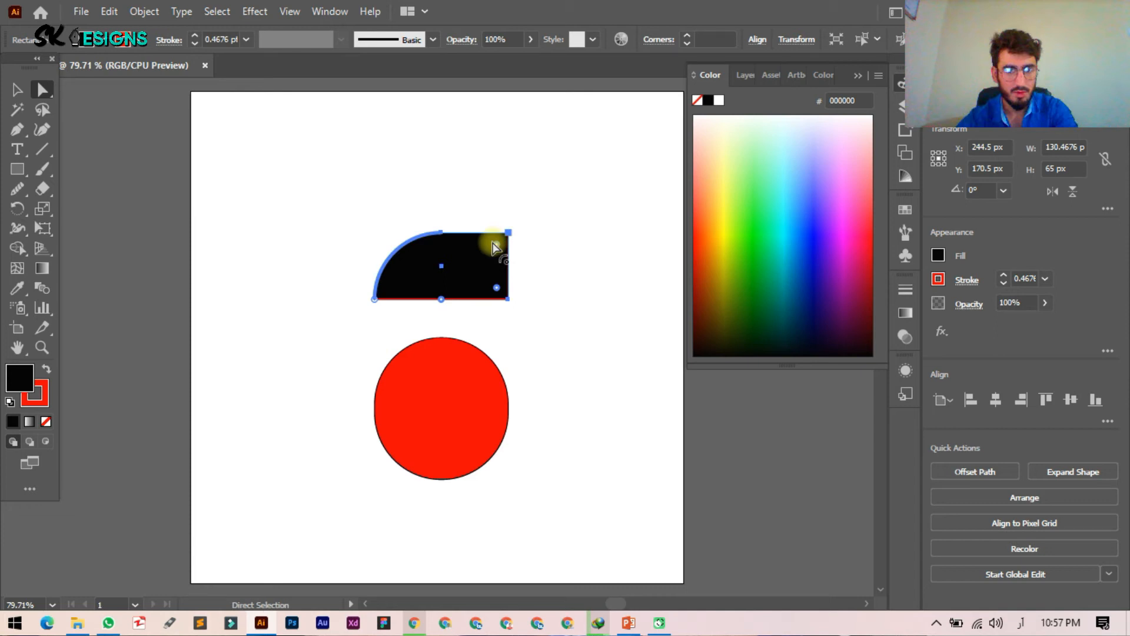
left_click(401, 268)
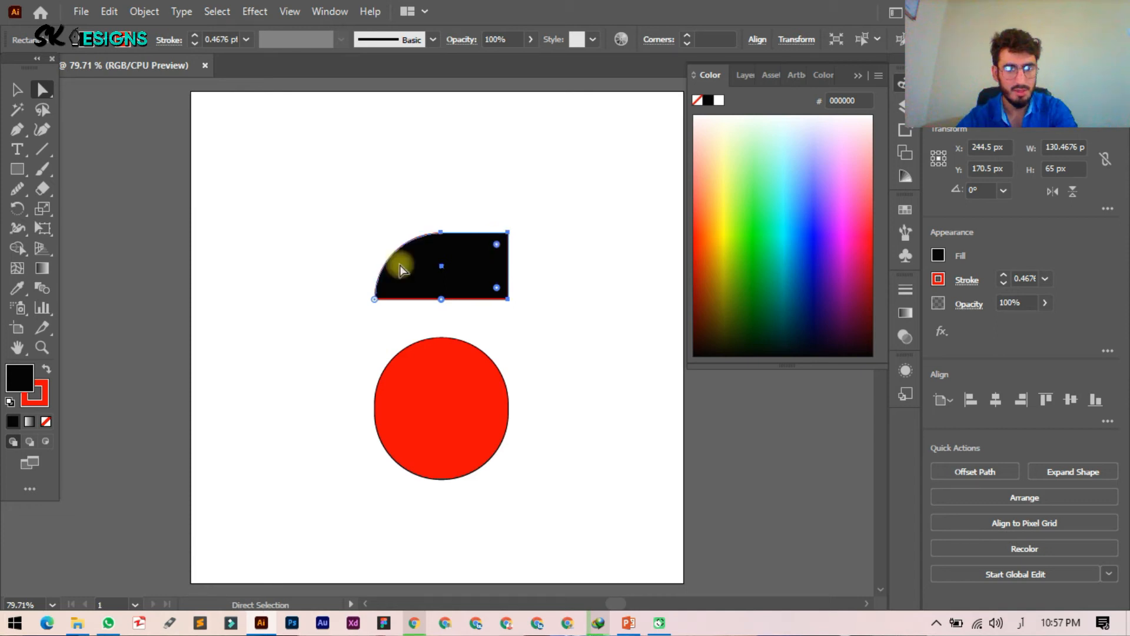
Move the black shape up and to the left, and undo both the move and the corner rounding
left_click_drag(409, 268, 352, 244)
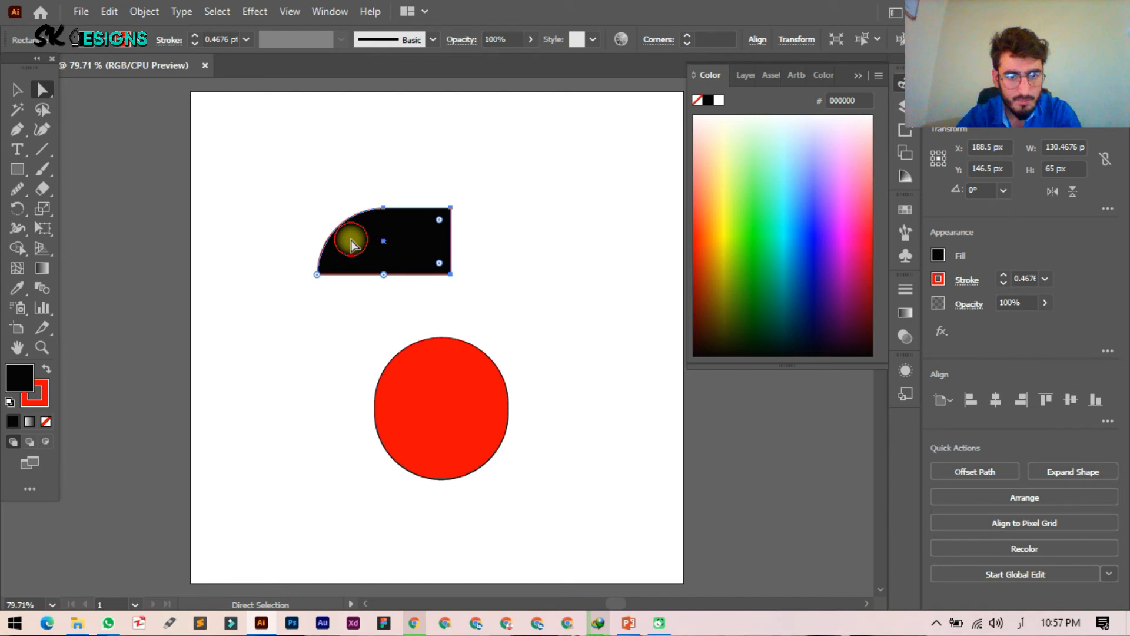
key("ctrl+z")
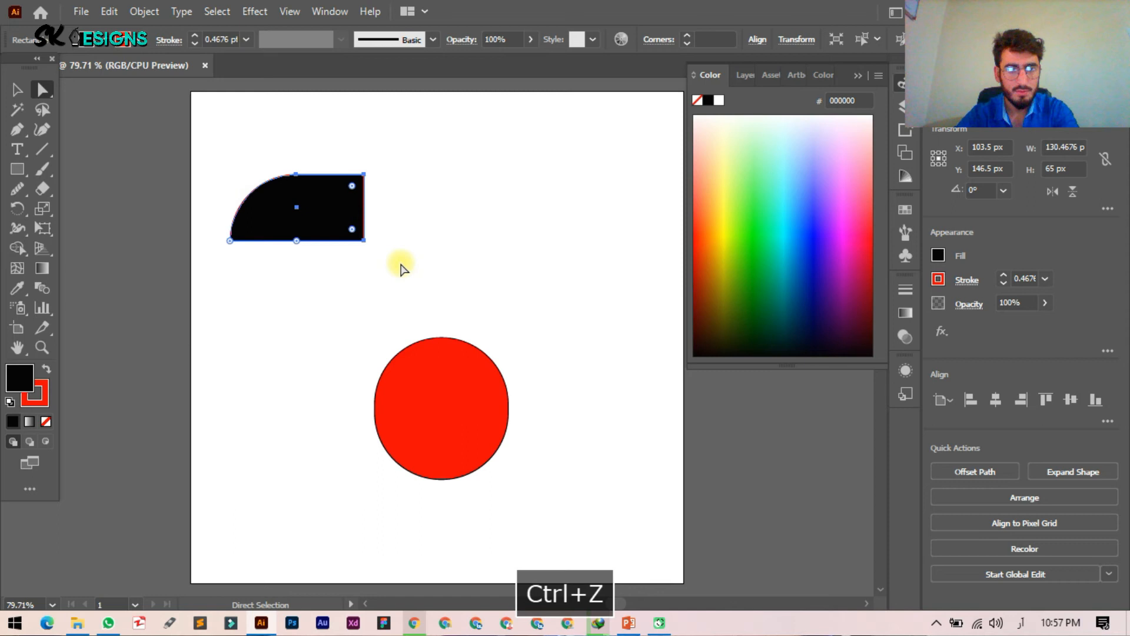
key("ctrl+z")
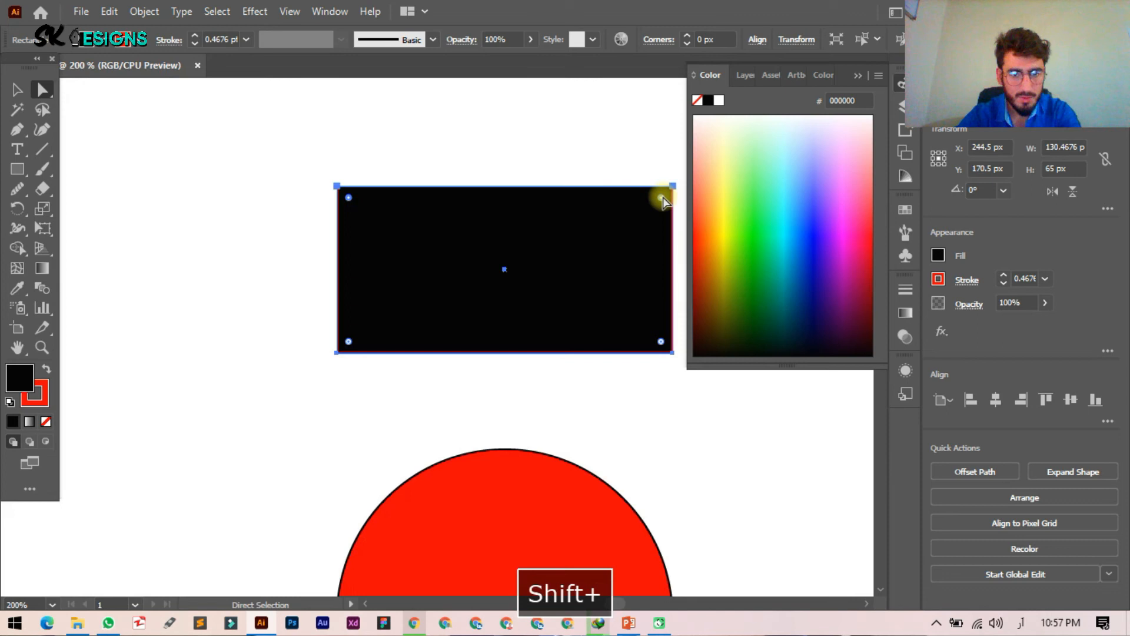
Round both upper corners of the black rectangle to about 65 px, forming a half circle, and undo the rounding
left_click_drag(663, 200, 336, 365)
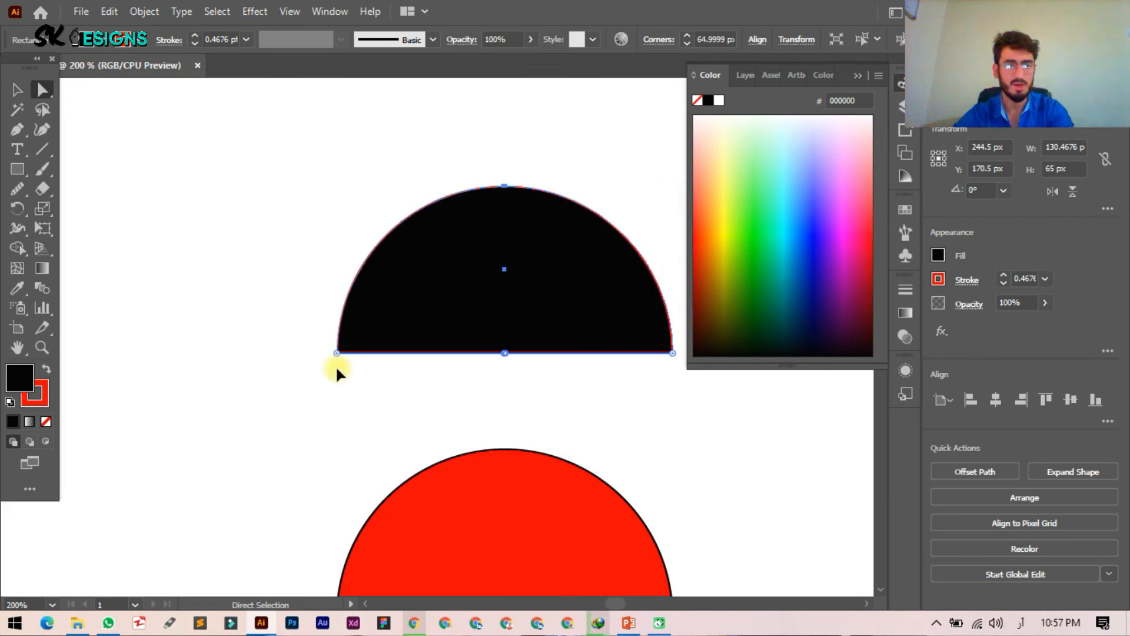
key("v")
key("a")
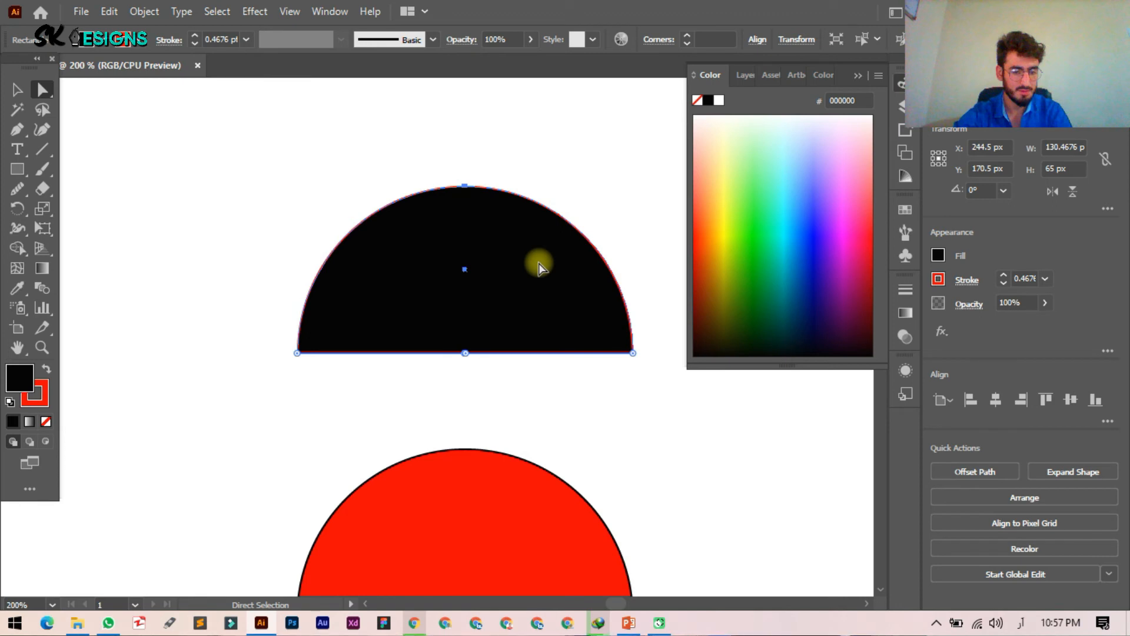
key("ctrl+z")
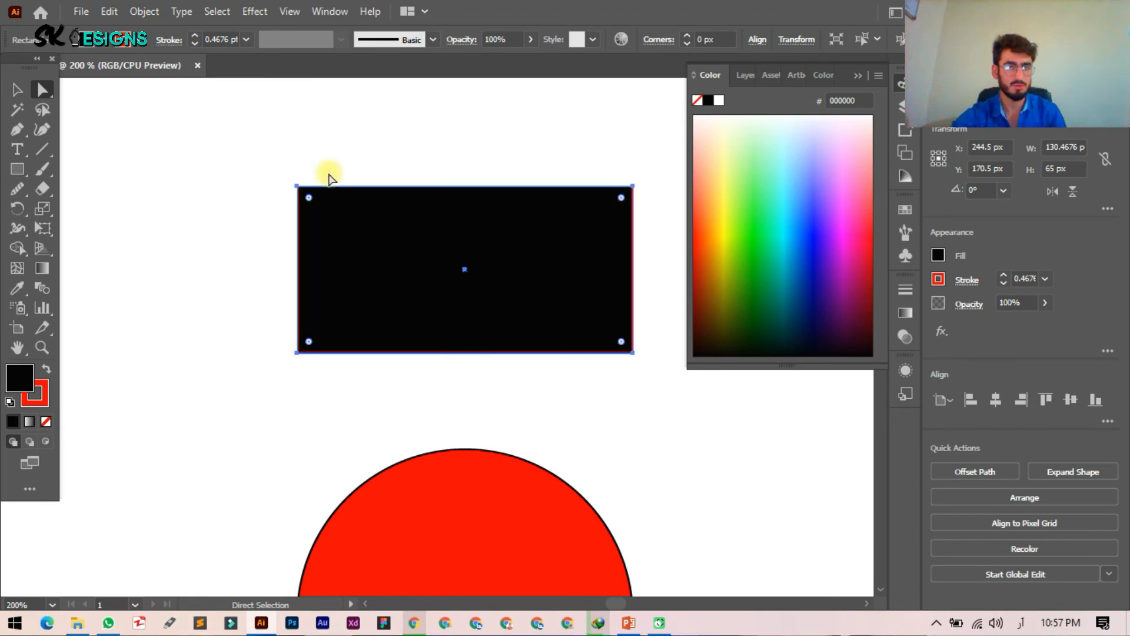
Try partly rounding the black rectangle's two upper corners with the Selection tool, and undo it
left_click(18, 88)
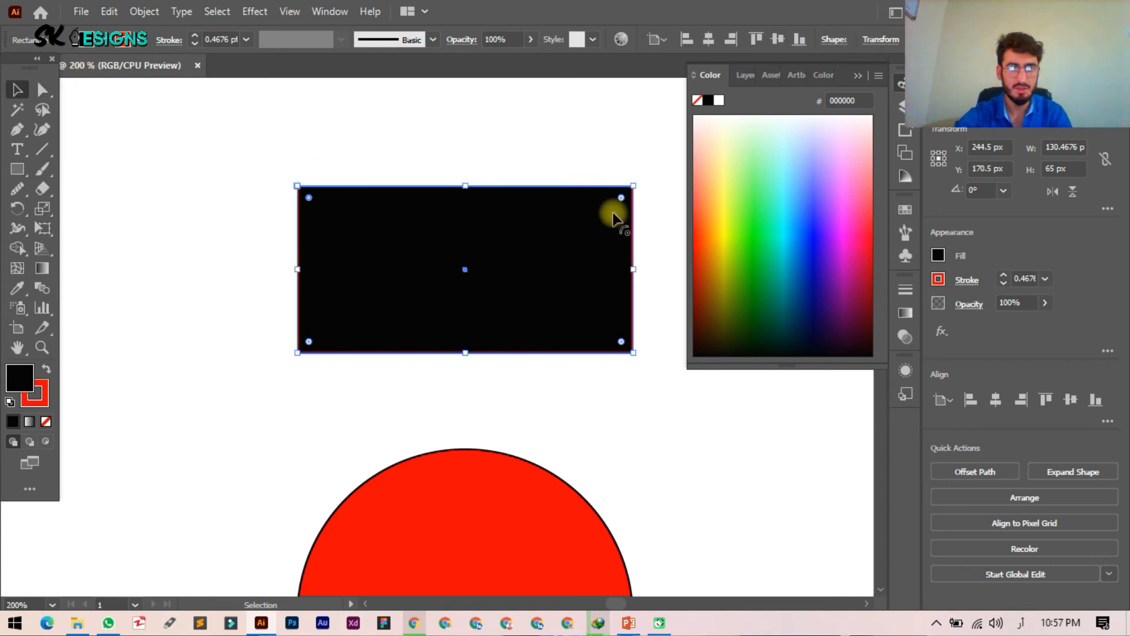
left_click_drag(623, 207, 580, 285)
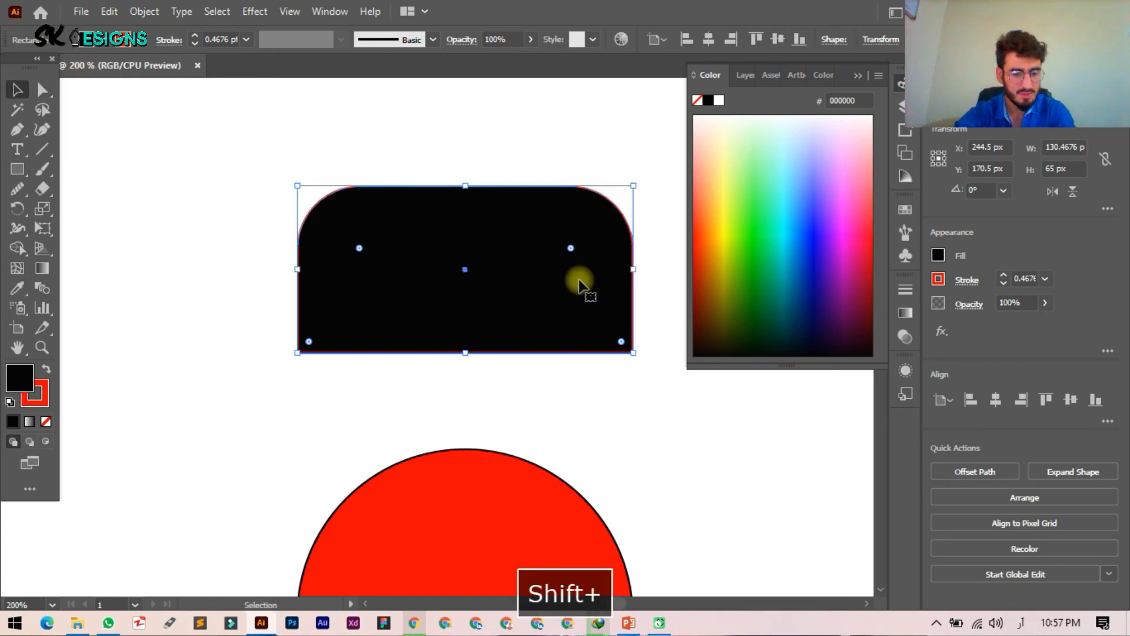
key("ctrl+z")
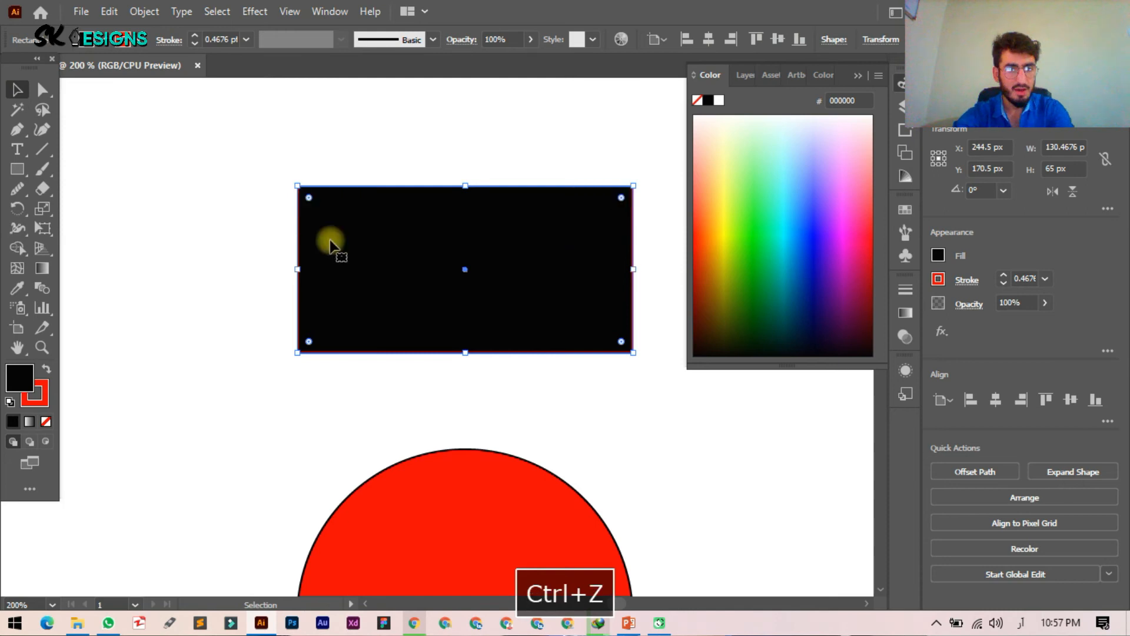
With the Direct Selection tool, move the black rectangle's upper-left anchor to about X 240, Y 138 px and its lower-right anchor to about X 261, Y 176 px
left_click(42, 90)
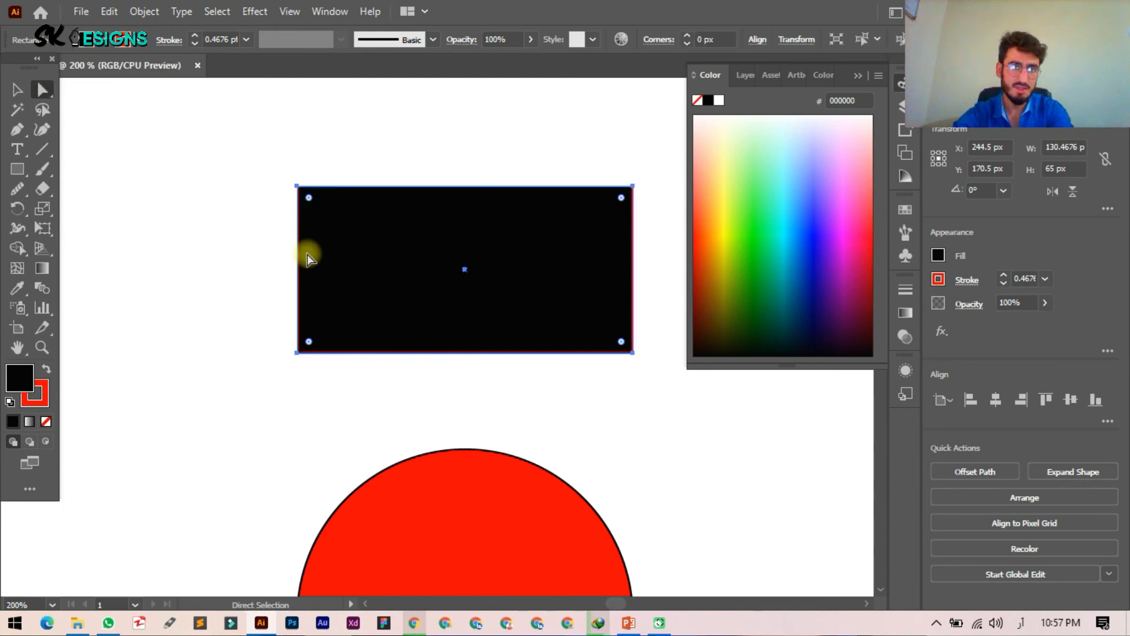
left_click(13, 89)
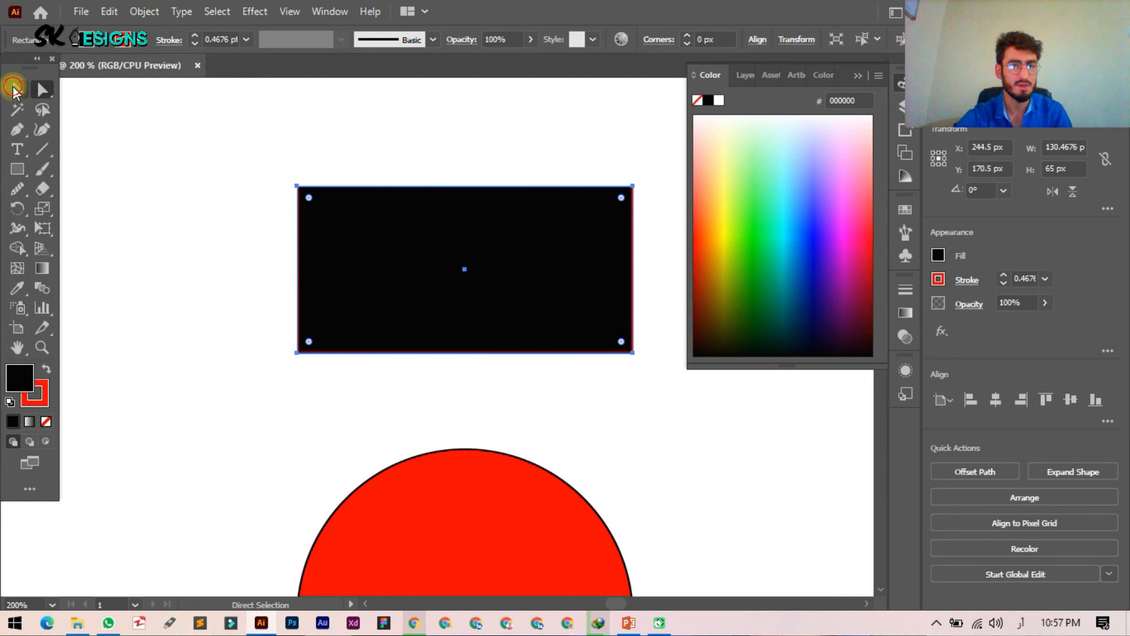
left_click(47, 83)
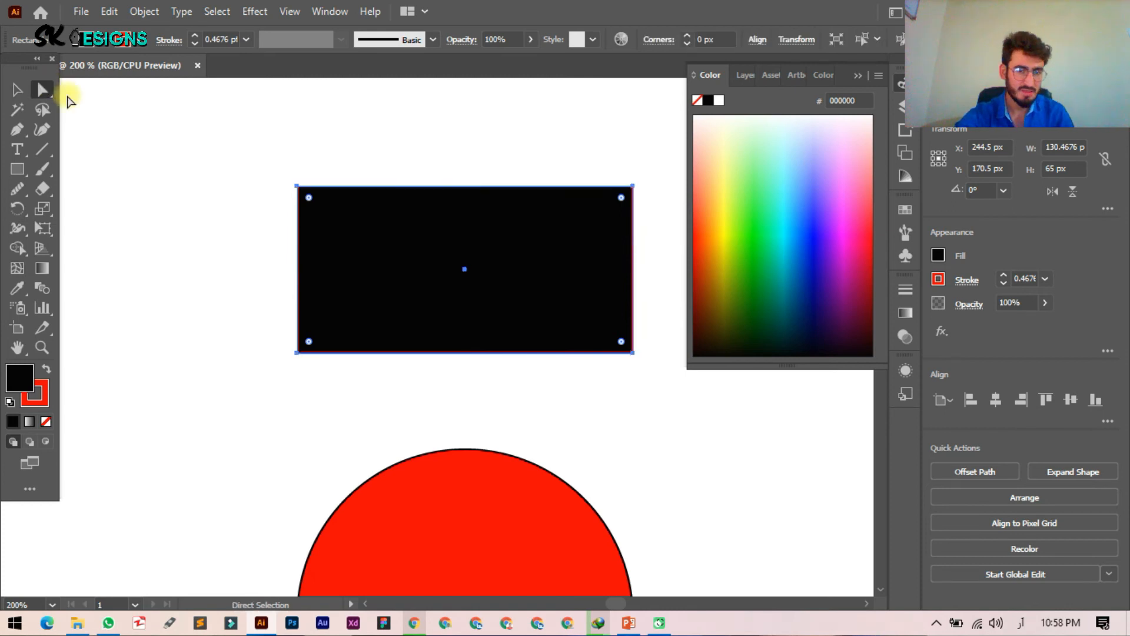
left_click(297, 186)
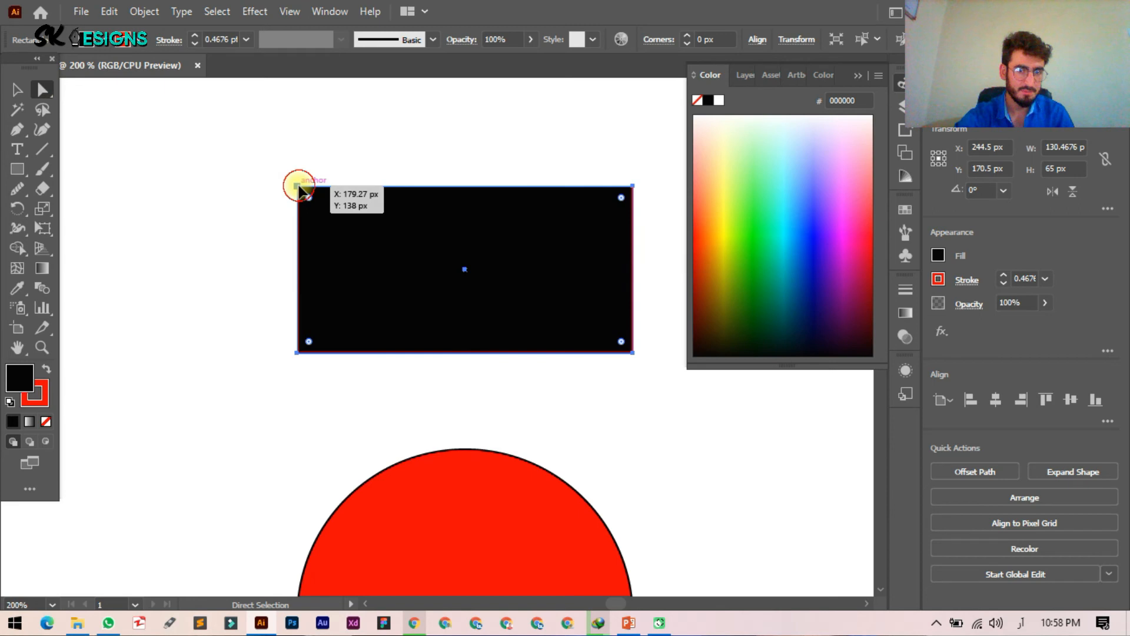
left_click_drag(300, 188, 454, 191)
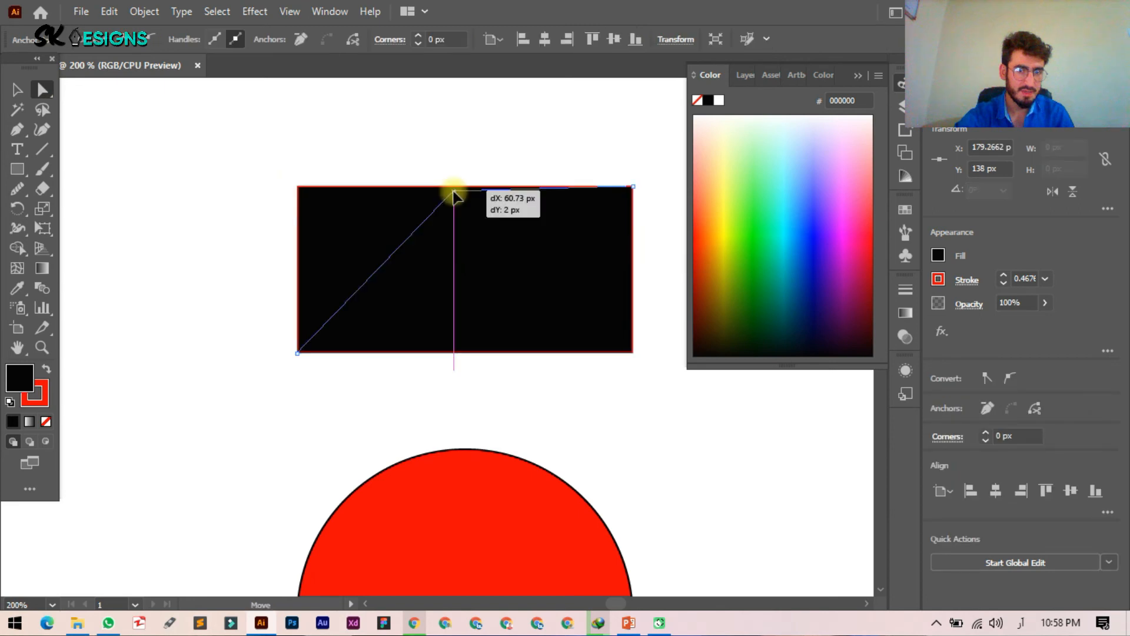
left_click_drag(454, 194, 454, 188)
left_click_drag(454, 187, 465, 236)
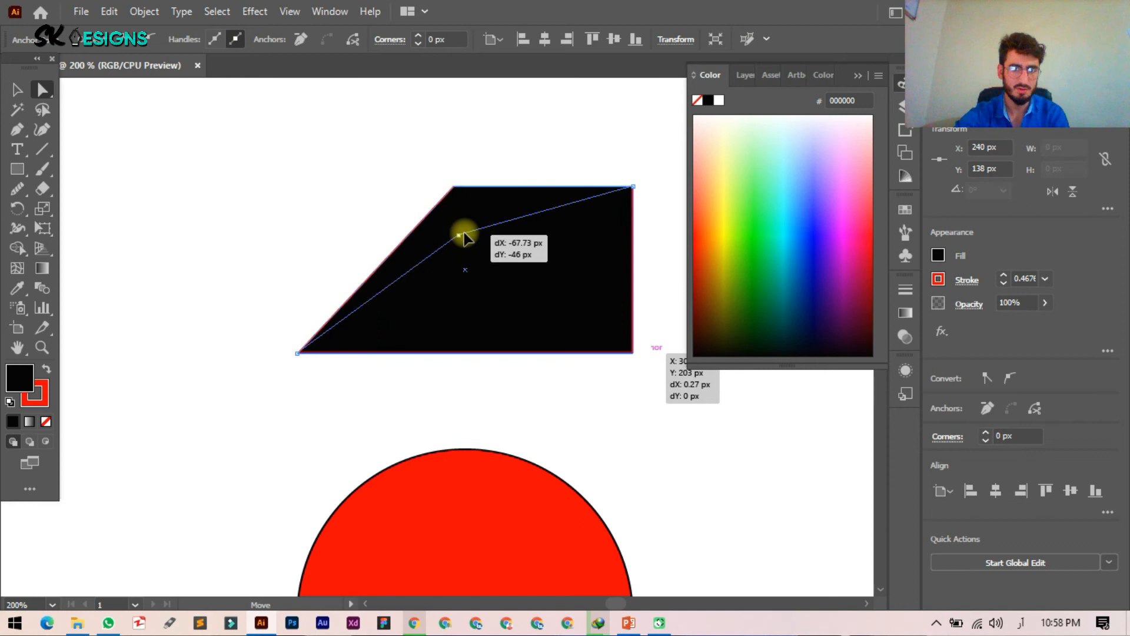
left_click_drag(465, 237, 507, 283)
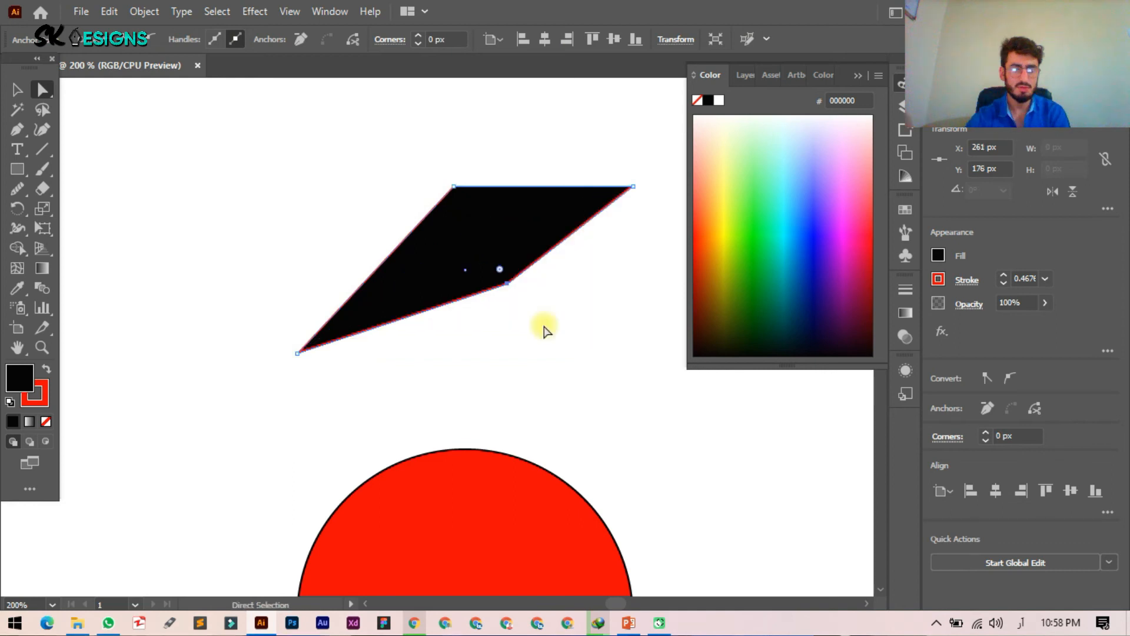